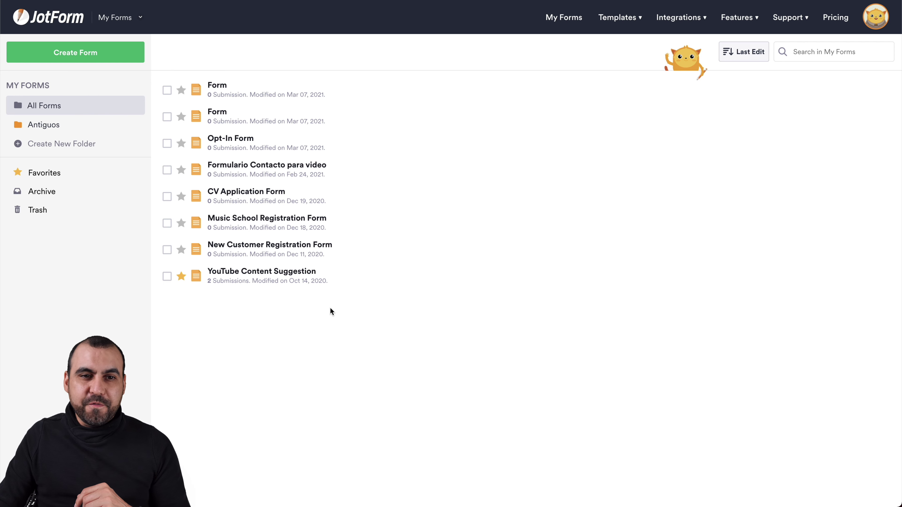
# Create a new blank form from scratch.
pyautogui.click(88, 53)
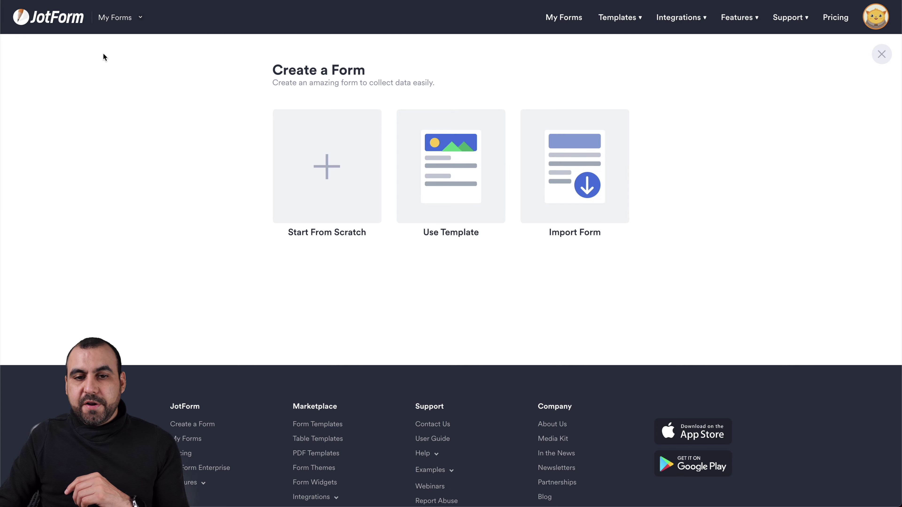
pyautogui.click(335, 173)
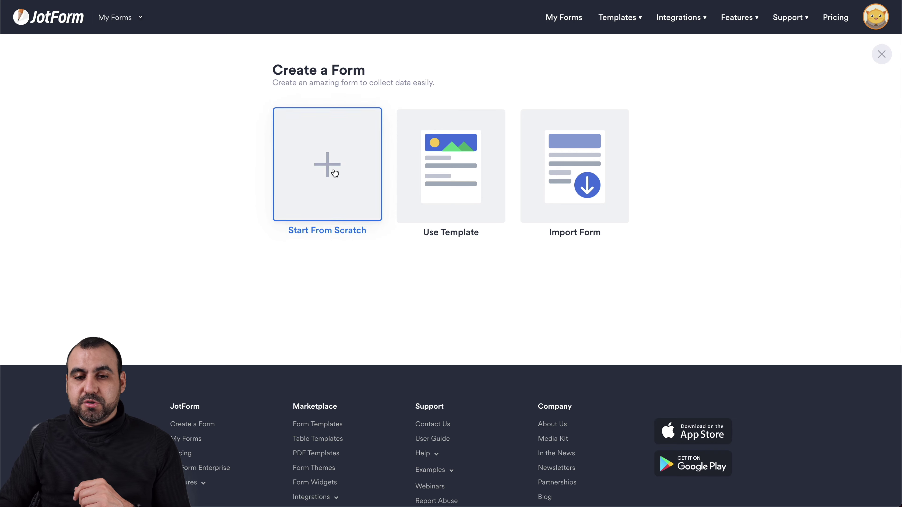
pyautogui.click(371, 163)
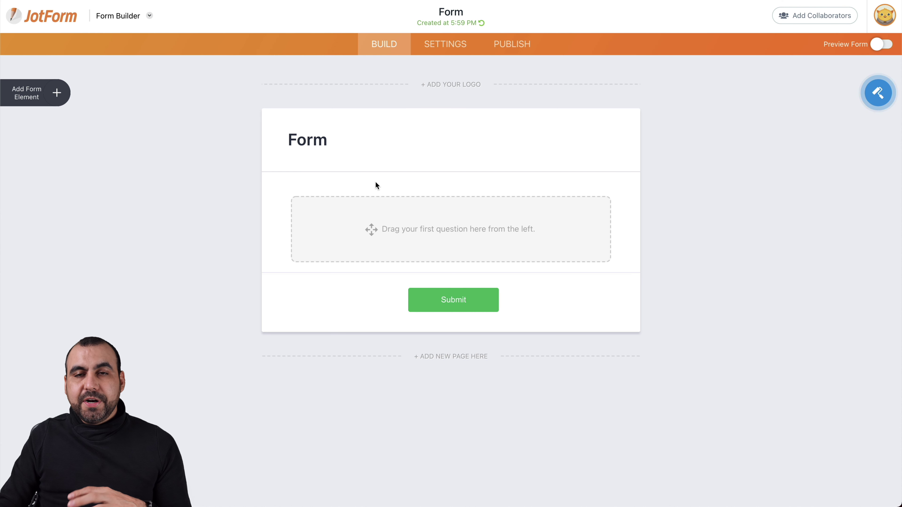
# Add a Full Name element to the form with an Email element below it.
pyautogui.click(58, 93)
pyautogui.moveTo(53, 147); pyautogui.dragTo(392, 217)
pyautogui.moveTo(93, 188); pyautogui.dragTo(417, 294)
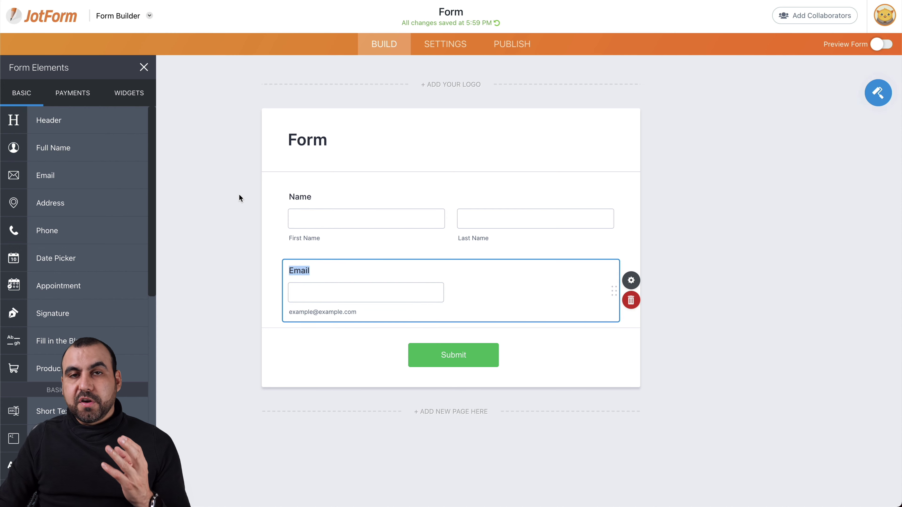
# Find the Configurable List widget by searching for "confi" and place it between the Name and Email fields.
pyautogui.click(129, 93)
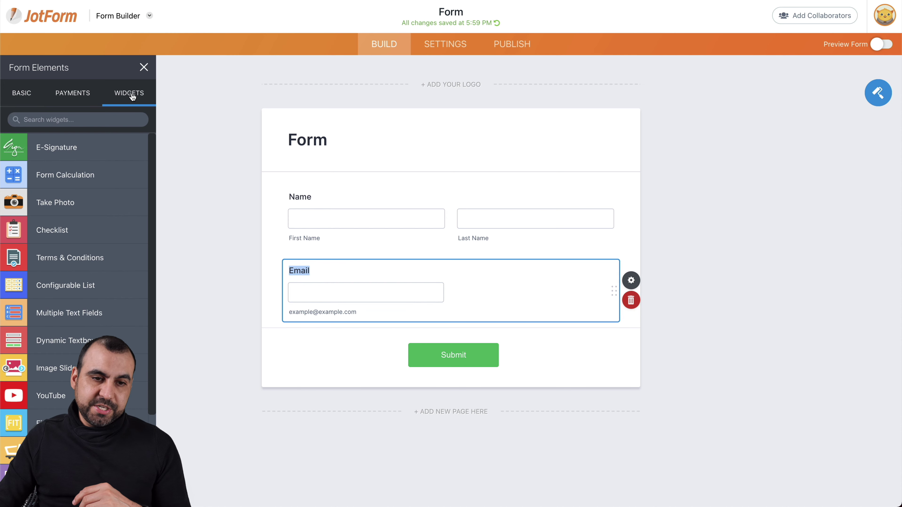
pyautogui.click(121, 117)
pyautogui.write('confi')
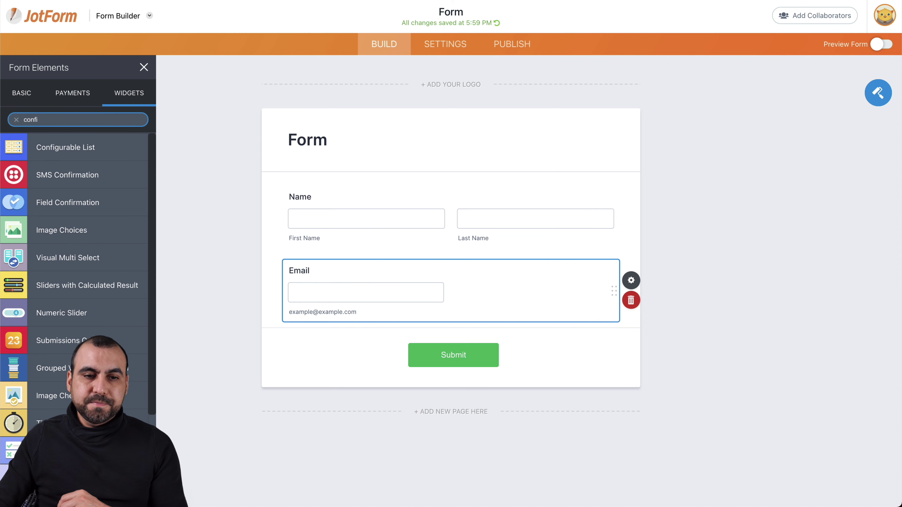
pyautogui.moveTo(89, 151); pyautogui.dragTo(419, 270)
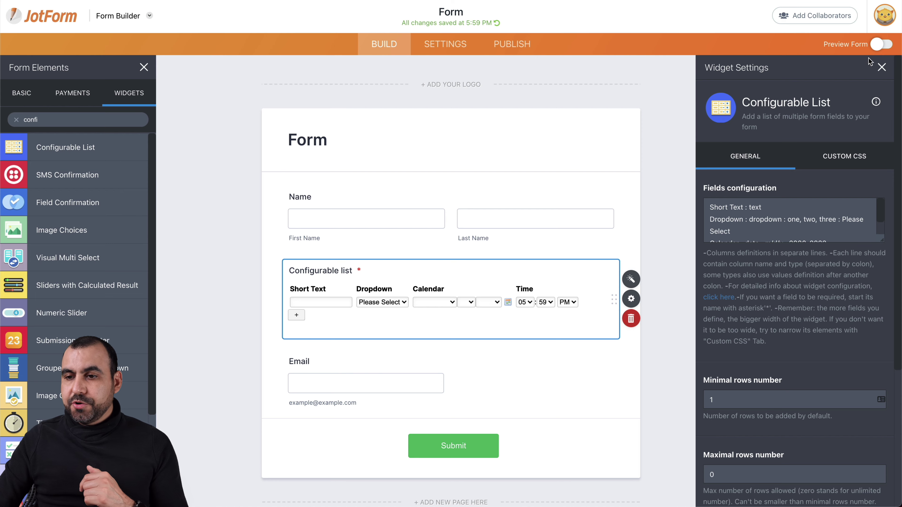
# Preview the form, test the configurable list by adding five more rows, and return to the builder.
pyautogui.click(882, 45)
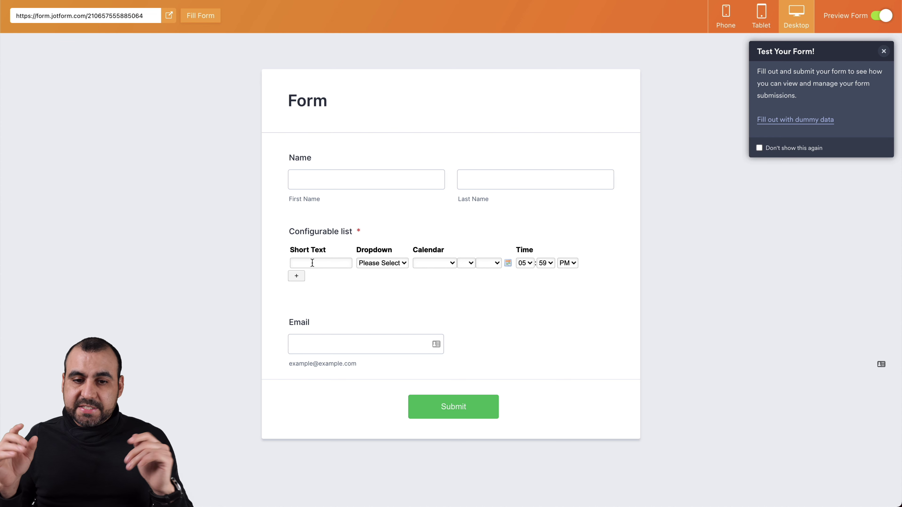
pyautogui.click(302, 264)
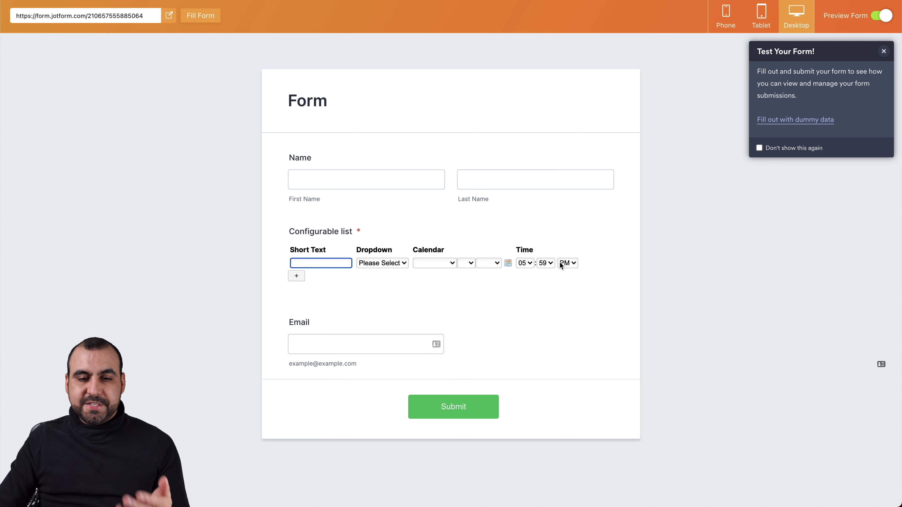
pyautogui.click(297, 277)
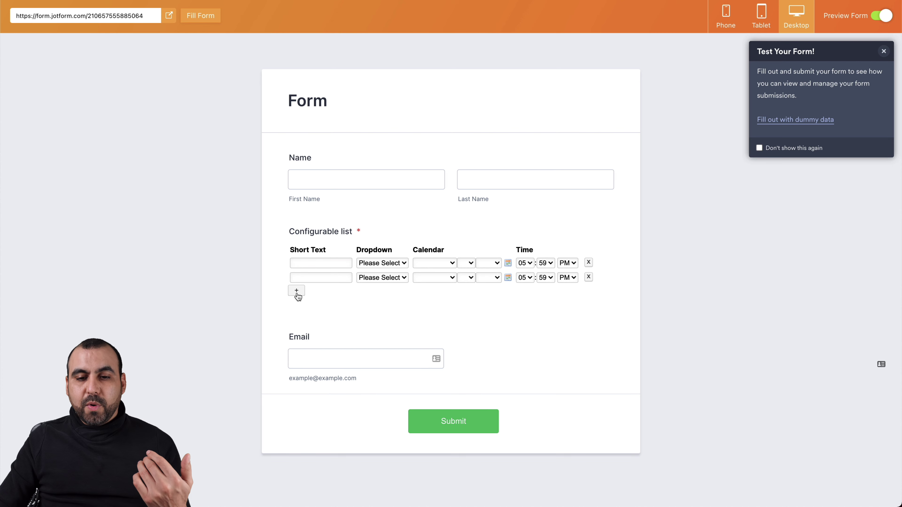
pyautogui.click(297, 293)
pyautogui.click(302, 307)
pyautogui.click(303, 321)
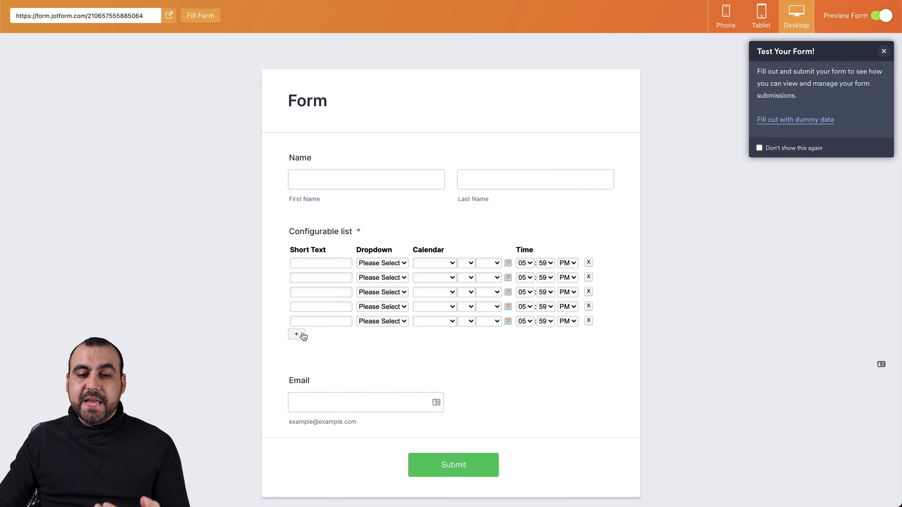
pyautogui.click(301, 335)
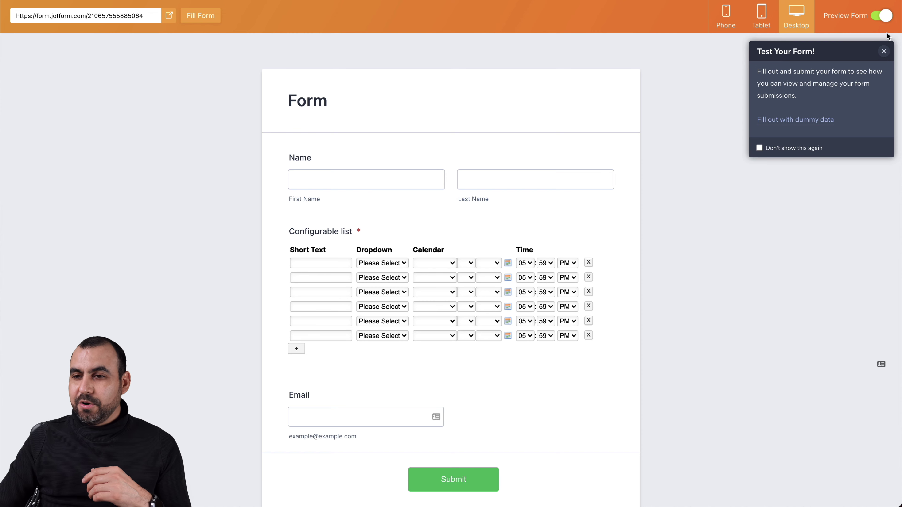
pyautogui.click(882, 15)
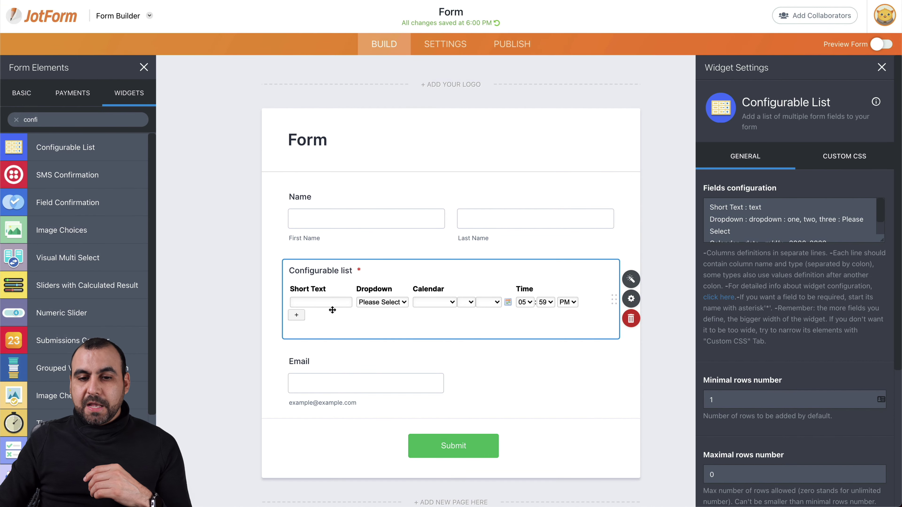
# Set the configurable list's maximal rows number to 3.
pyautogui.scroll(-3, 725, 379)
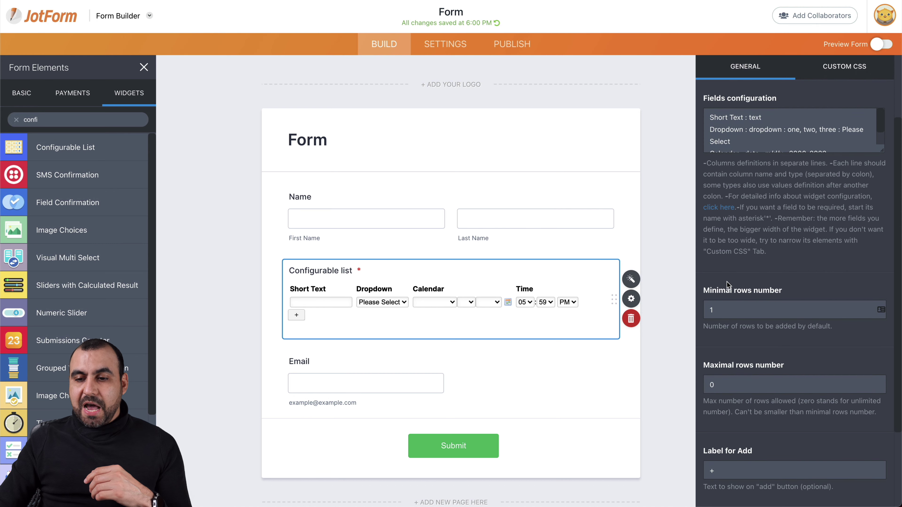
pyautogui.click(721, 310)
pyautogui.click(745, 388)
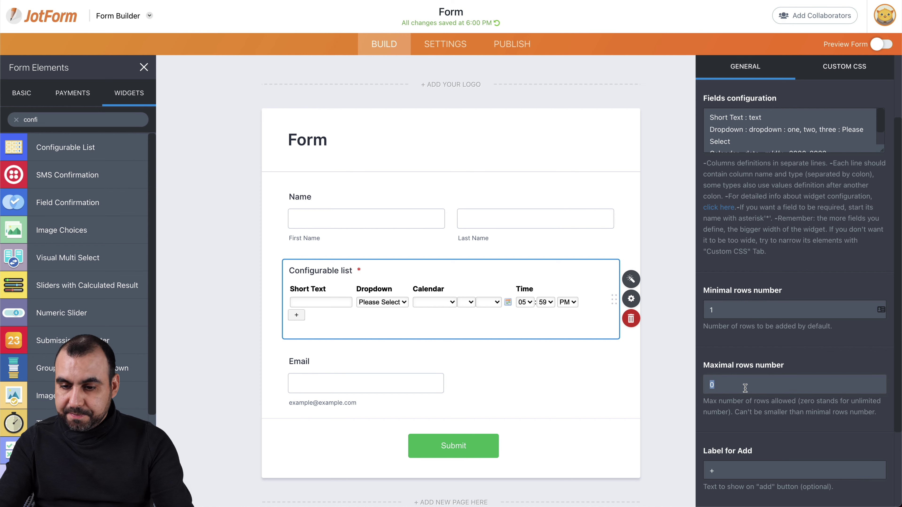
pyautogui.write('10')
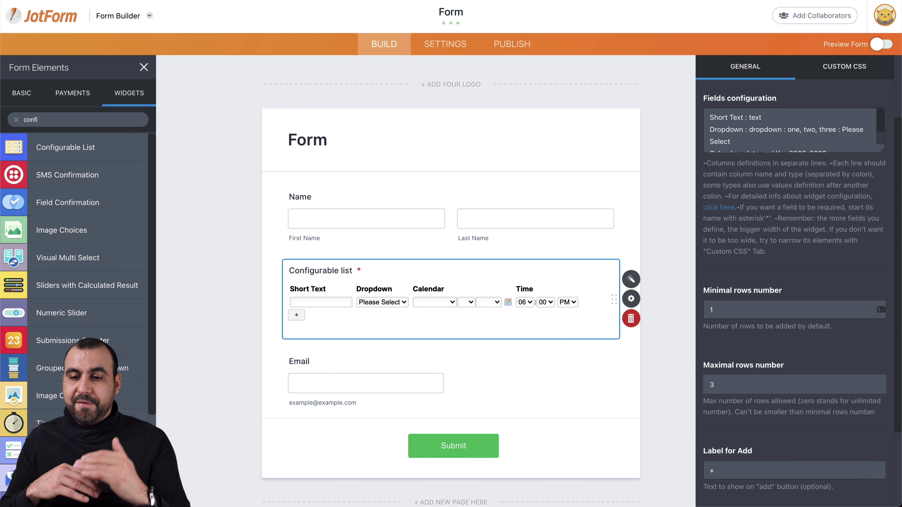
# Try "Add" as the label of the list's add button and restore the label to "+".
pyautogui.scroll(-3, 733, 413)
pyautogui.click(724, 366)
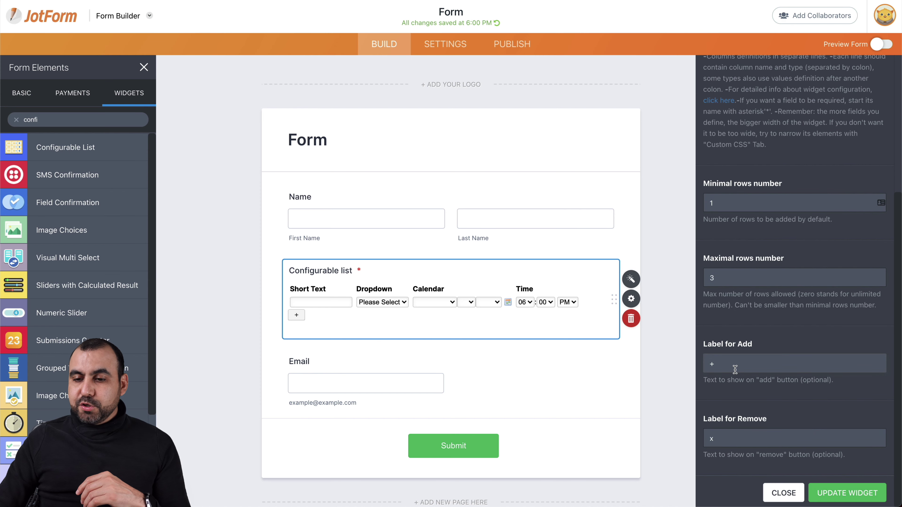
pyautogui.click(740, 432)
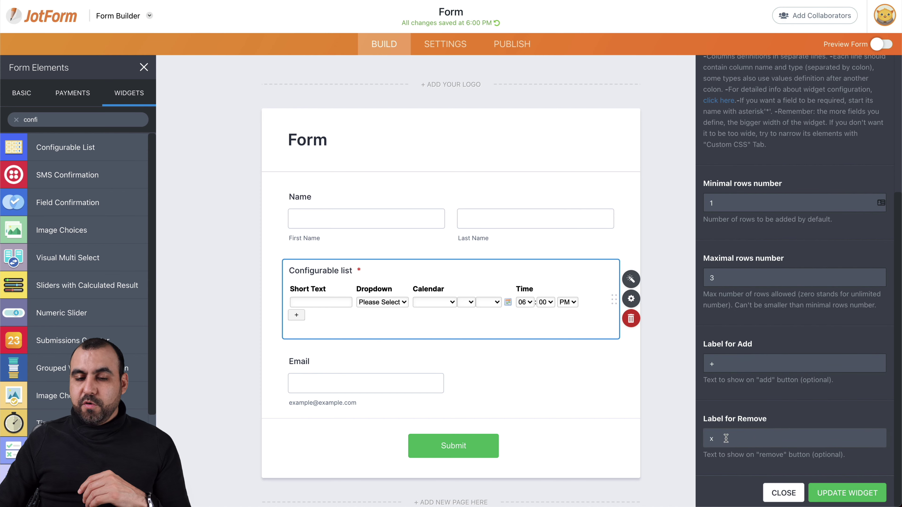
pyautogui.doubleClick(712, 365)
pyautogui.write('Add')
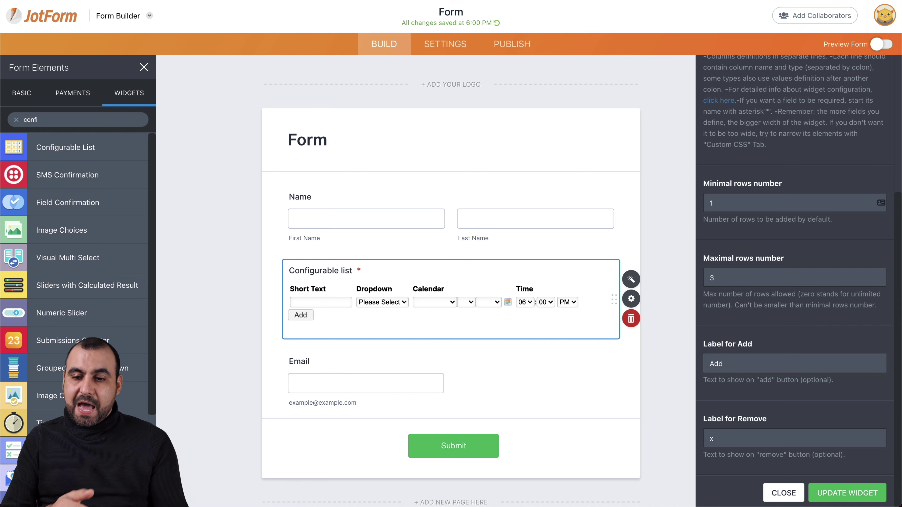
pyautogui.doubleClick(715, 365)
pyautogui.press('BackSpace')
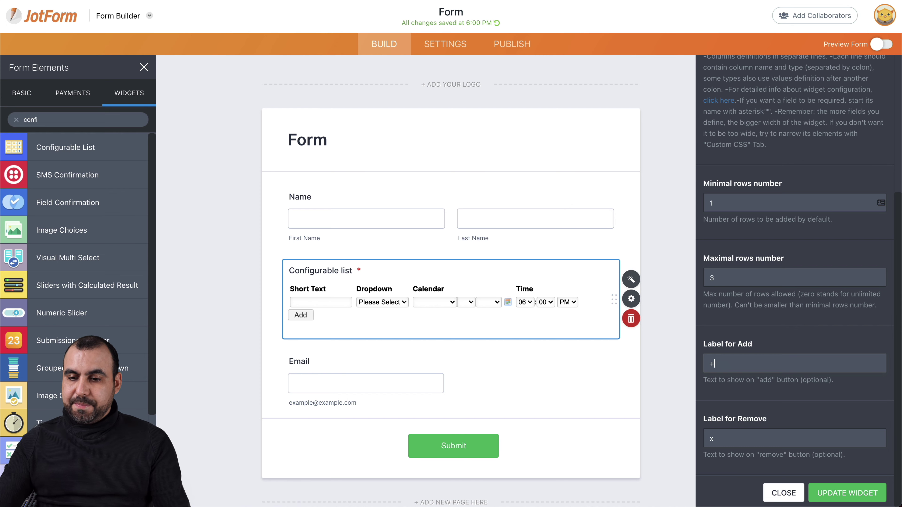
# Open the guide linked in the widget's fields configuration help and look up its Field Types section.
pyautogui.scroll(5, 802, 320)
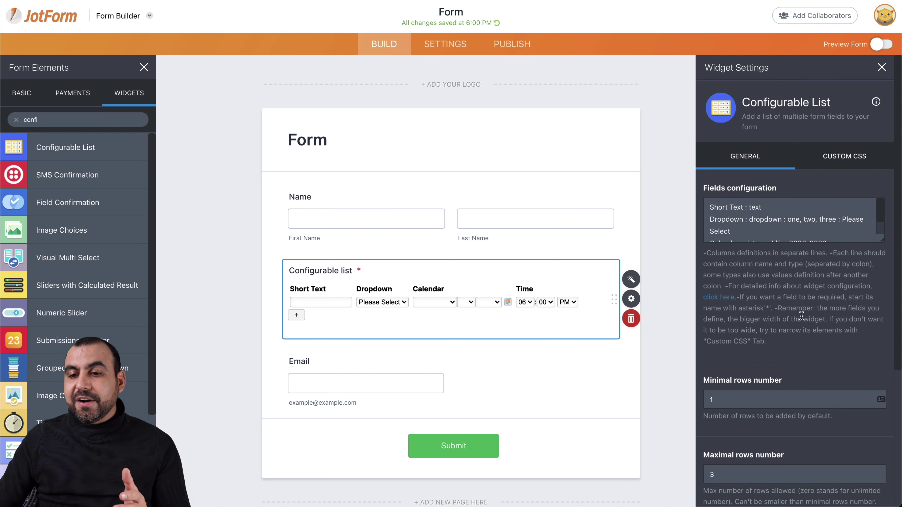
pyautogui.scroll(-2, 767, 219)
pyautogui.scroll(2, 767, 220)
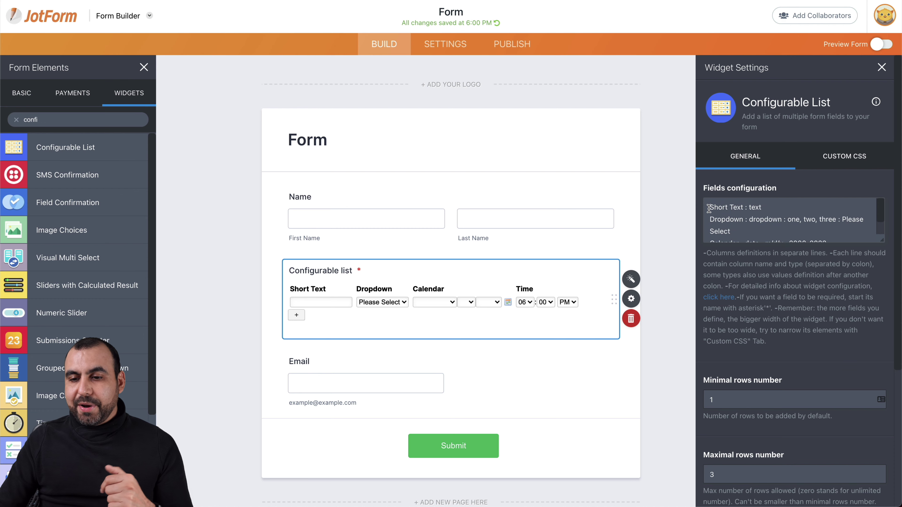
pyautogui.click(717, 299)
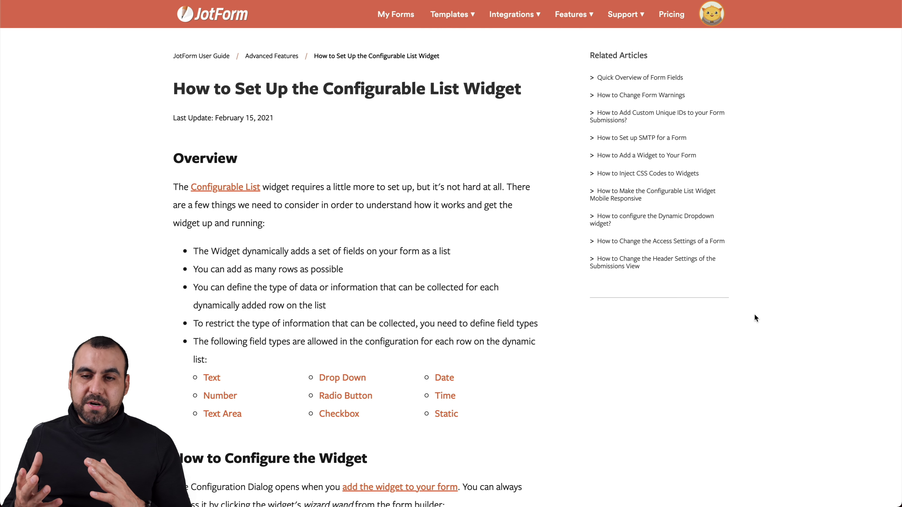
pyautogui.scroll(-15, 754, 314)
pyautogui.scroll(-3, 755, 314)
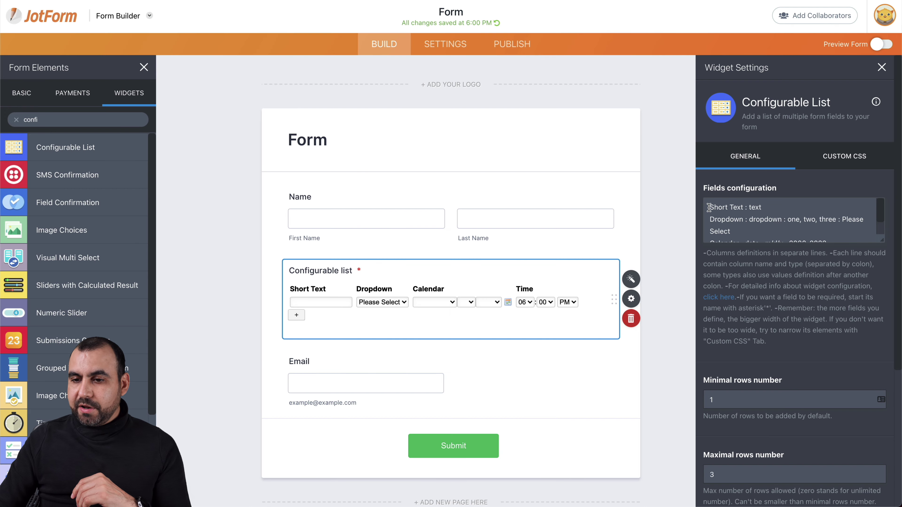
# Replace the default fields configuration with the guide's text example, "Name : text : Enter your name".
pyautogui.moveTo(710, 204); pyautogui.dragTo(767, 279)
pyautogui.press('BackSpace')
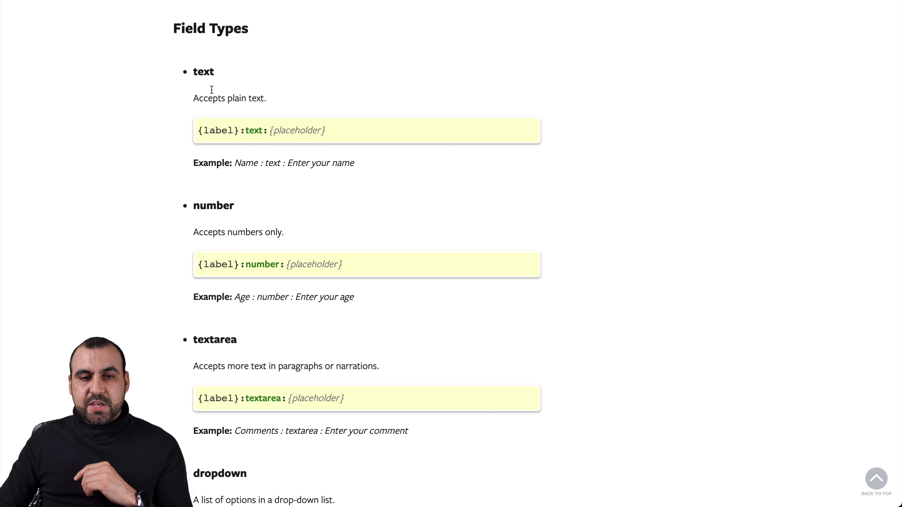
pyautogui.moveTo(236, 163); pyautogui.dragTo(353, 165)
pyautogui.hotkey('ctrl', 'c')
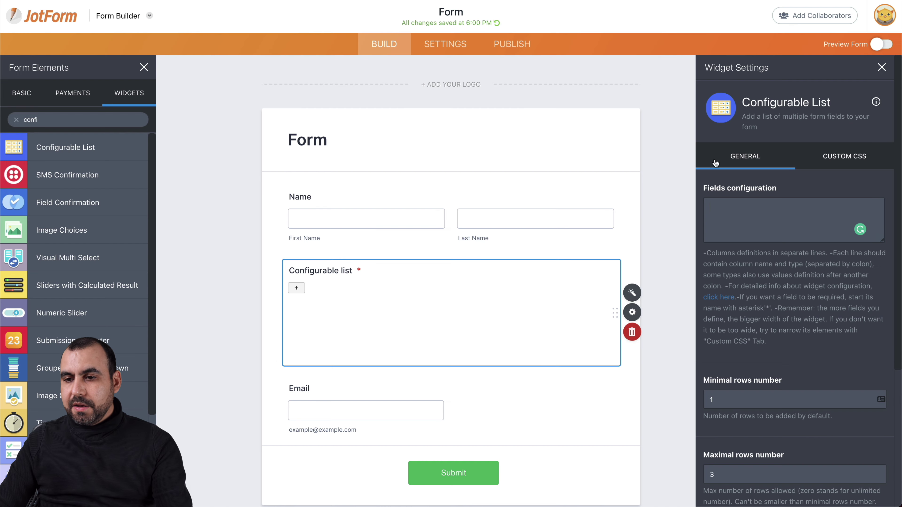
pyautogui.click(739, 227)
pyautogui.hotkey('ctrl', 'v')
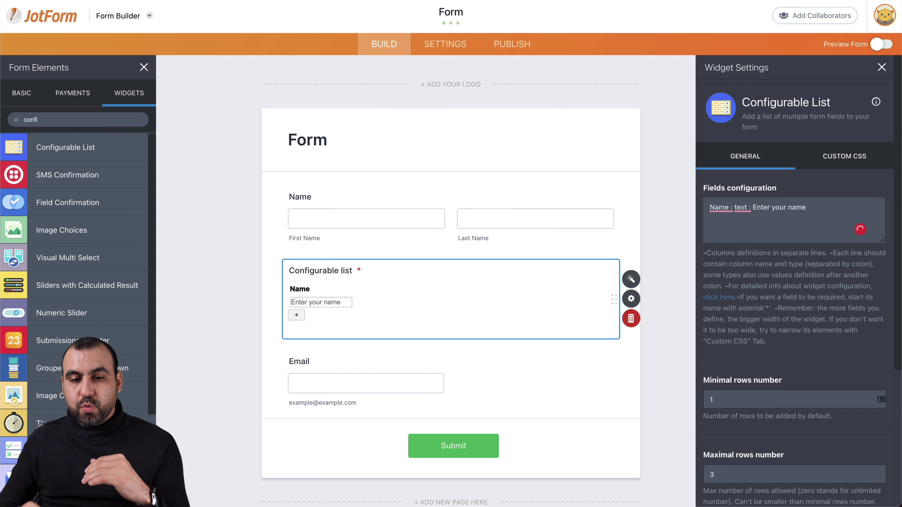
# Change the text field's label to "Full Name" in the fields configuration.
pyautogui.moveTo(720, 207)
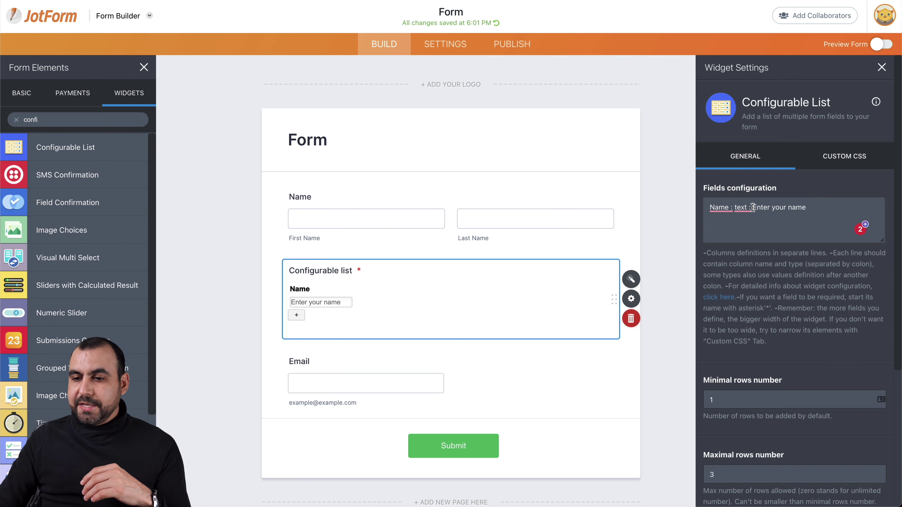
pyautogui.moveTo(752, 208); pyautogui.dragTo(813, 208)
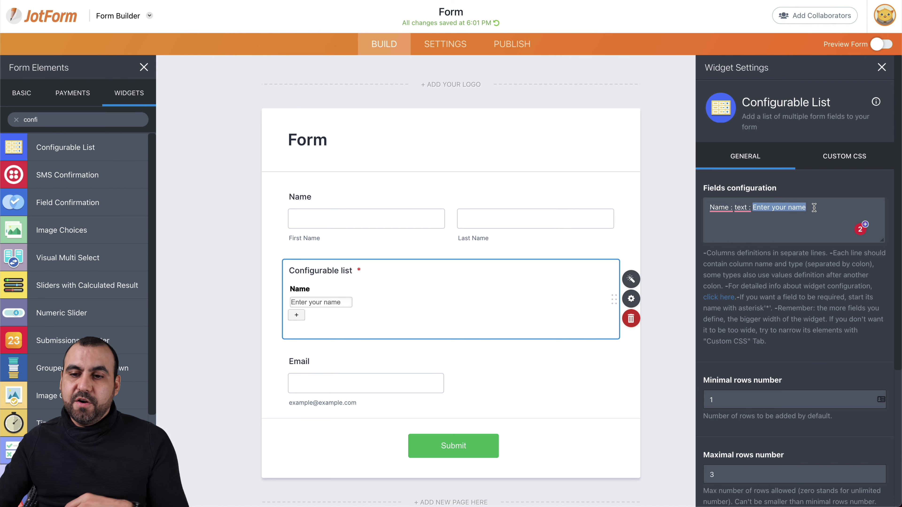
pyautogui.click(710, 207)
pyautogui.write('Full')
# Add the guide's number example, "Age : number : Enter your age", as a line below the Full Name field.
pyautogui.click(821, 208)
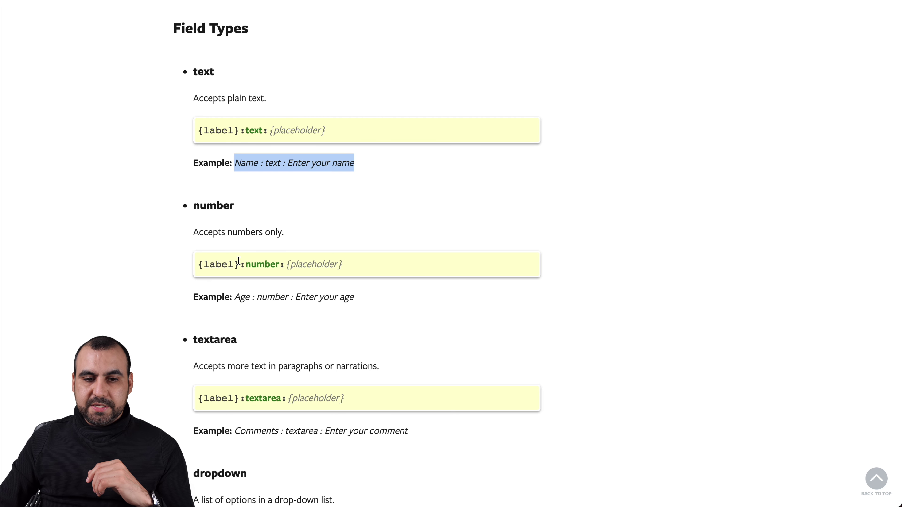
pyautogui.moveTo(235, 295); pyautogui.dragTo(363, 298)
pyautogui.press('super+c')
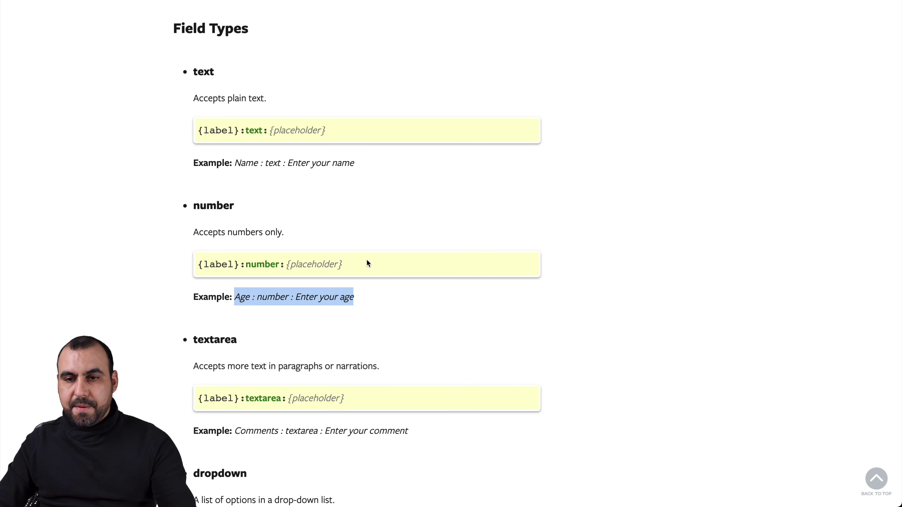
pyautogui.press('super+Tab')
pyautogui.press('super+v')
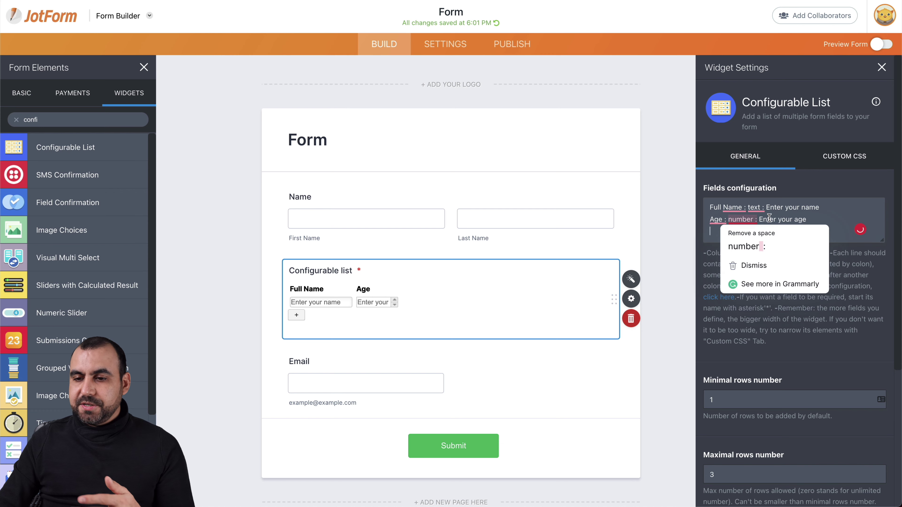
# Add the guide's textarea example, with the hint "Enter your comment", as a line below the Age field.
pyautogui.press('Return')
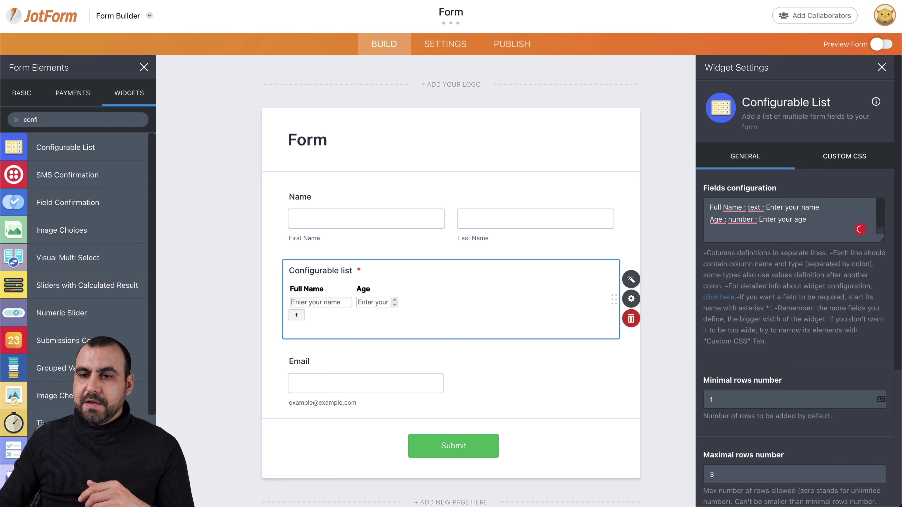
pyautogui.press('super+Tab')
pyautogui.scroll(-5, 329, 231)
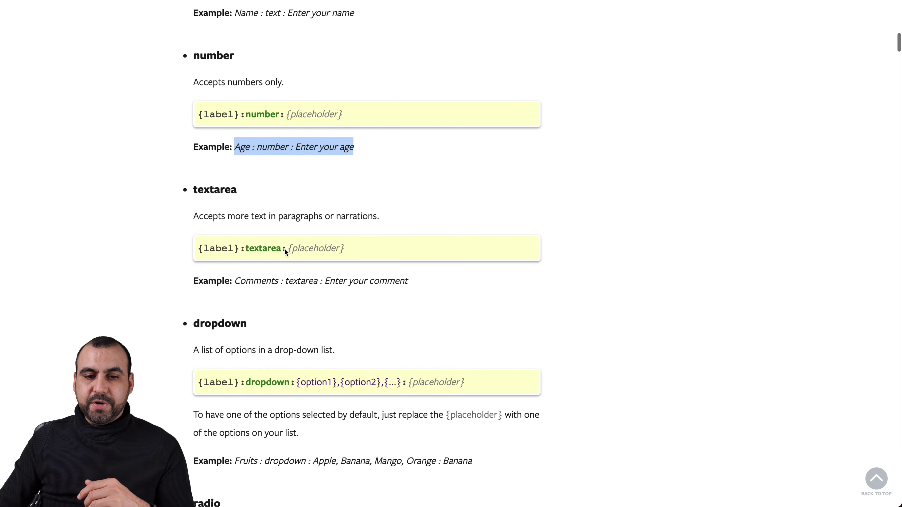
pyautogui.moveTo(240, 281); pyautogui.dragTo(421, 287)
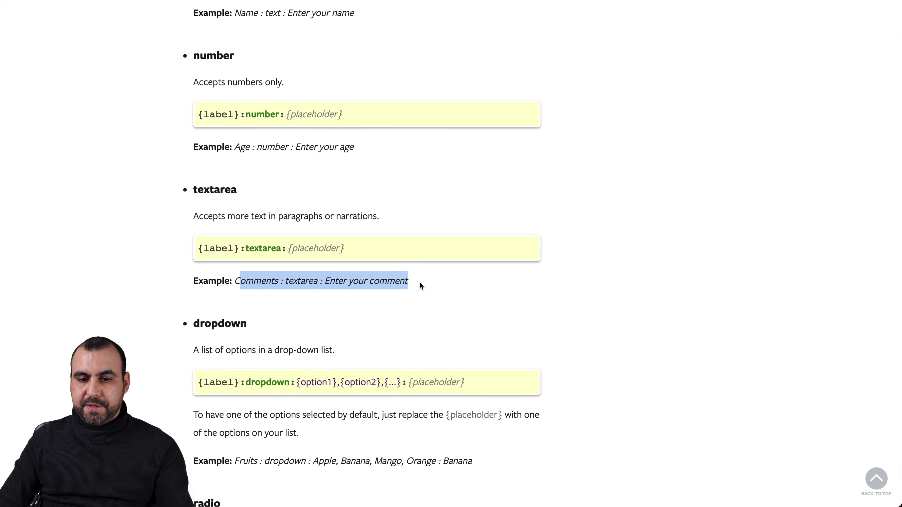
pyautogui.press('super+c')
pyautogui.press('super+Tab')
pyautogui.press('super+v')
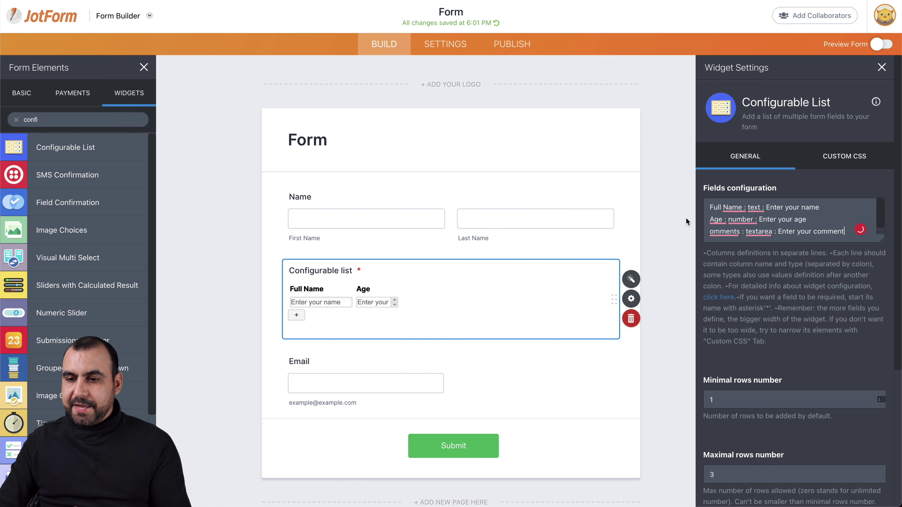
# Correct the textarea field's label to "Comments" in the fields configuration.
pyautogui.click(711, 231)
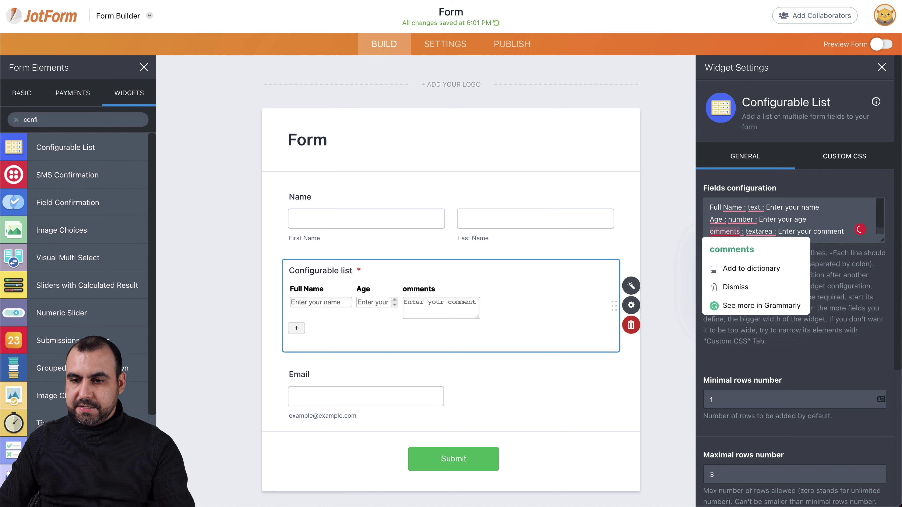
pyautogui.write('C')
pyautogui.press('BackSpace')
pyautogui.press('BackSpace')
pyautogui.write('Co')
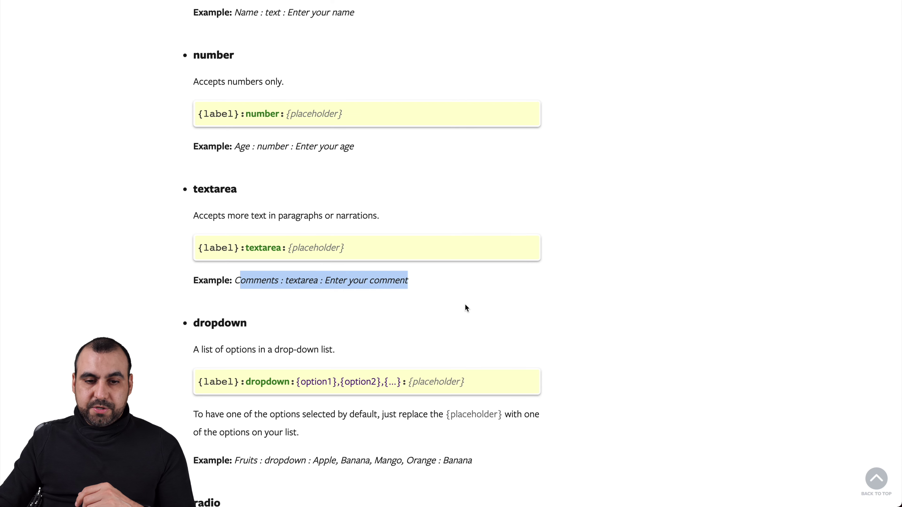
# Add the guide's dropdown example, "Fruits : dropdown : Apple, Banana, Mango, Orange : Banana", as a line below Comments.
pyautogui.scroll(-3, 465, 304)
pyautogui.moveTo(237, 344); pyautogui.dragTo(474, 343)
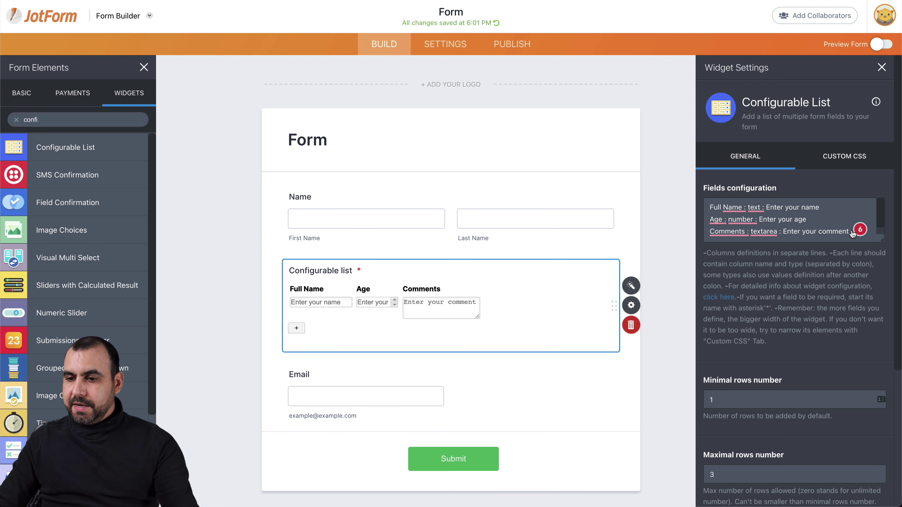
pyautogui.click(859, 230)
pyautogui.click(850, 230)
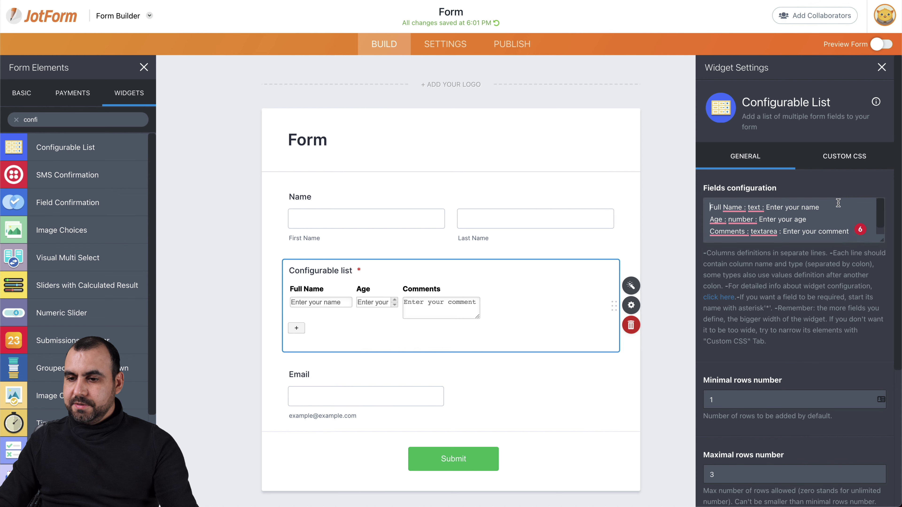
pyautogui.press('Return')
pyautogui.hotkey('ctrl', 'v')
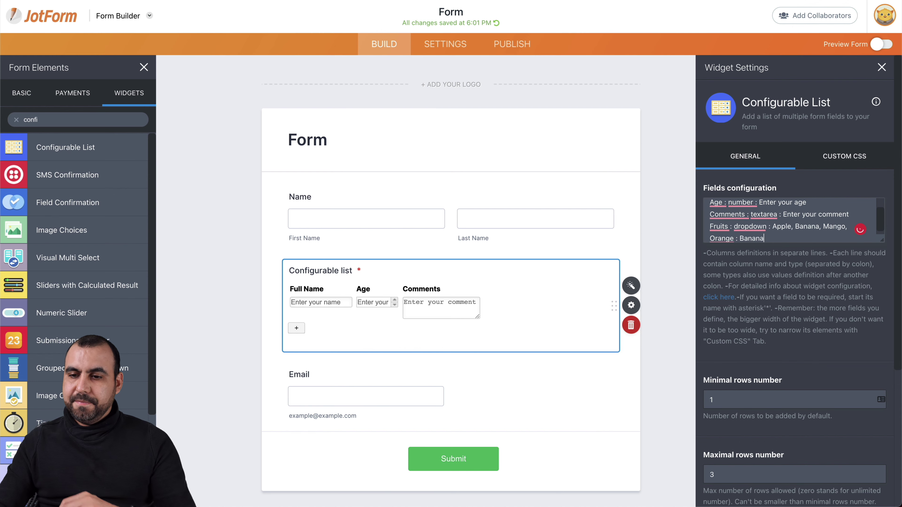
# Change the dropdown field's label to "Status" in the fields configuration.
pyautogui.moveTo(747, 226)
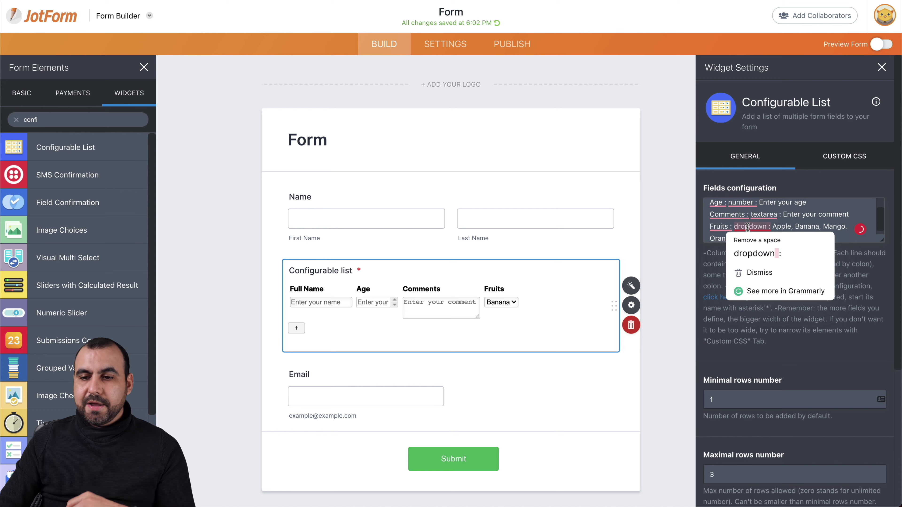
pyautogui.moveTo(715, 227)
pyautogui.doubleClick(715, 226)
pyautogui.write('Status')
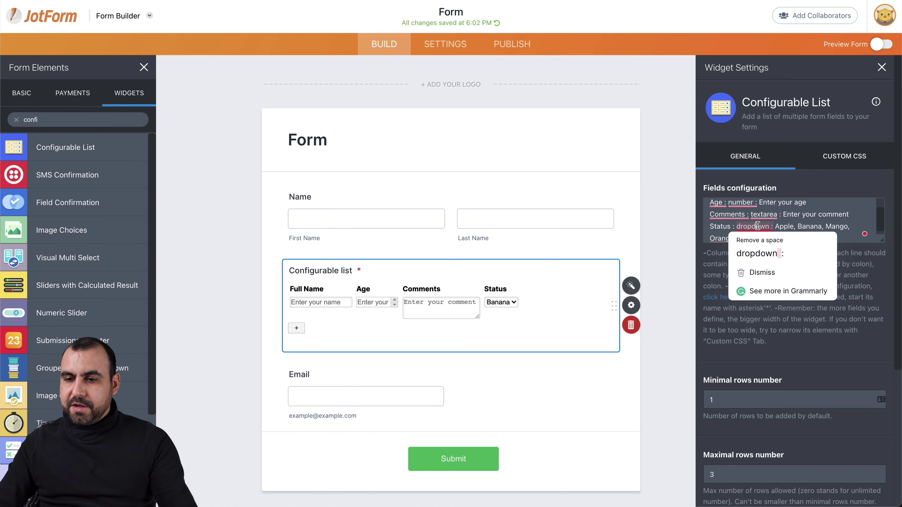
# Replace the Status dropdown's options with Married, Single, Won't say and Private, and remove its default value.
pyautogui.doubleClick(783, 227)
pyautogui.write('Married')
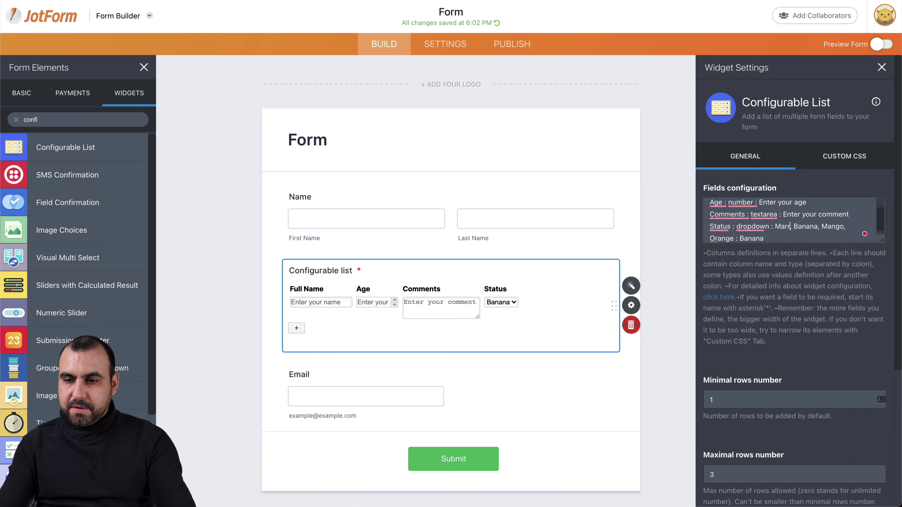
pyautogui.doubleClick(811, 226)
pyautogui.write('Single')
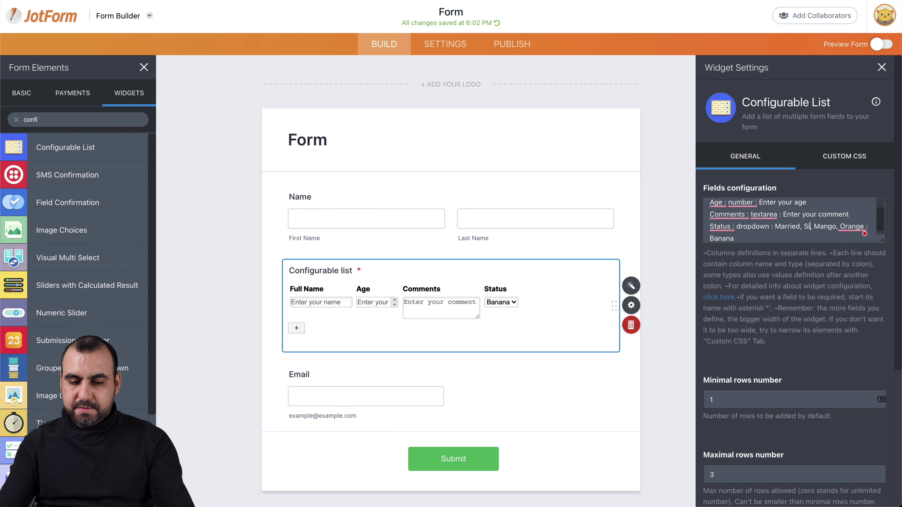
pyautogui.doubleClick(841, 225)
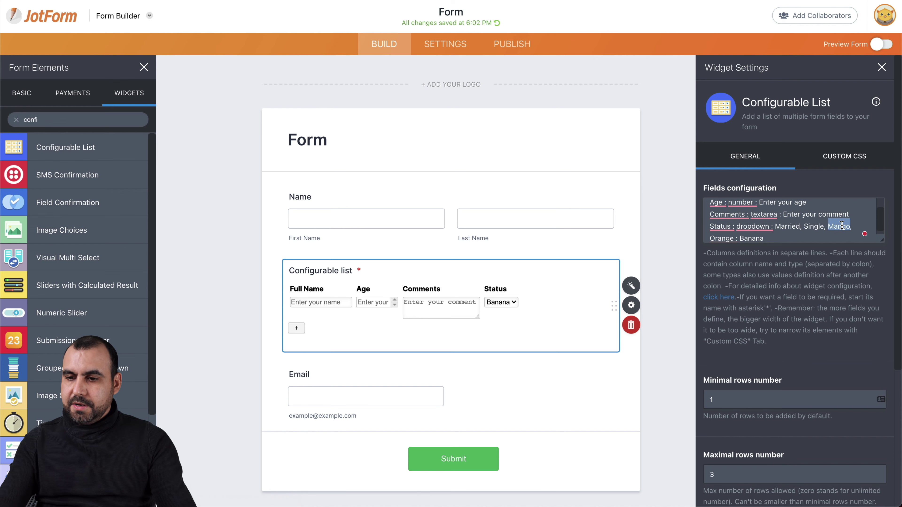
pyautogui.write('nt;')
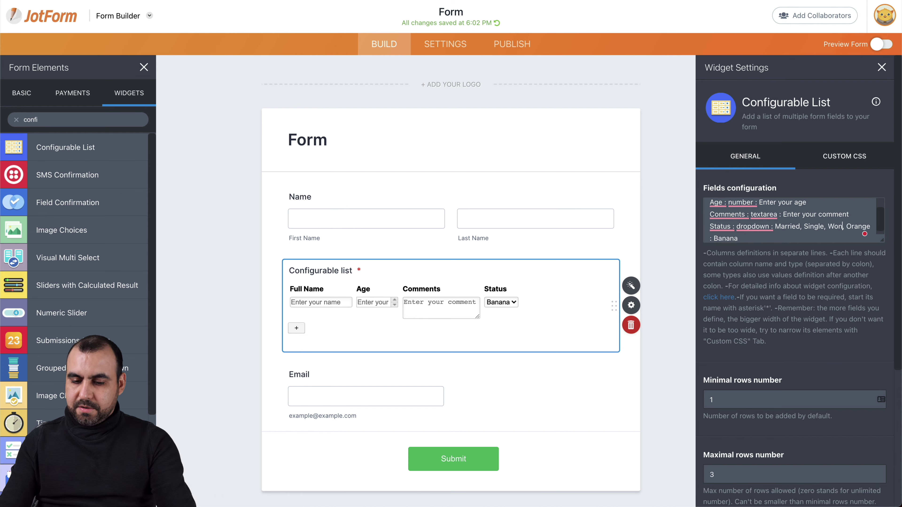
pyautogui.press('BackSpace')
pyautogui.press('BackSpace')
pyautogui.write("'t say")
pyautogui.doubleClick(721, 237)
pyautogui.write('Private')
pyautogui.click(750, 238)
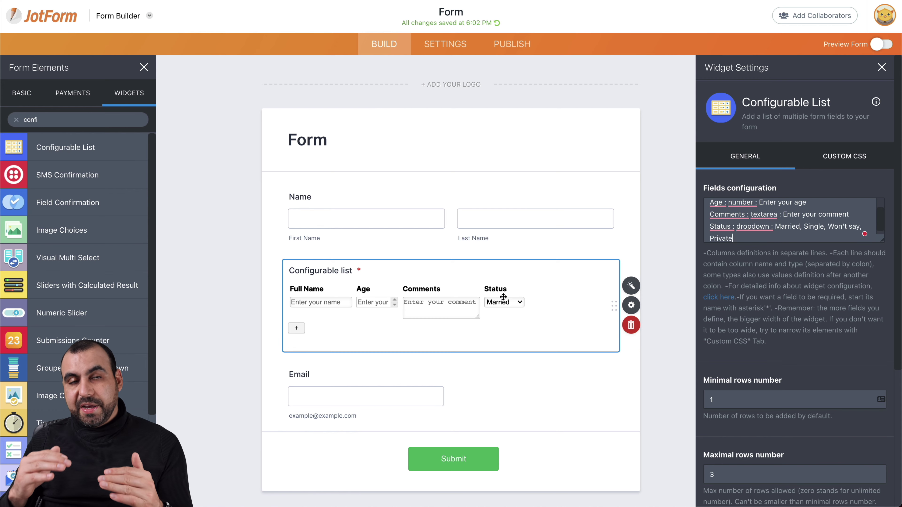
# Add the guide's radio example, "Accept Terms? : radio: Yes, No", as a line below the Status field.
pyautogui.press('Return')
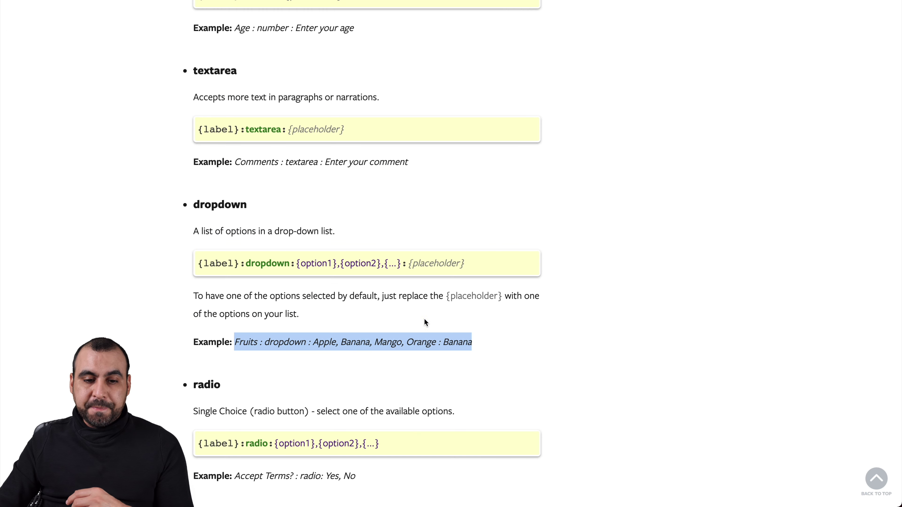
pyautogui.scroll(-5, 425, 320)
pyautogui.scroll(-1, 425, 323)
pyautogui.moveTo(235, 287); pyautogui.dragTo(361, 289)
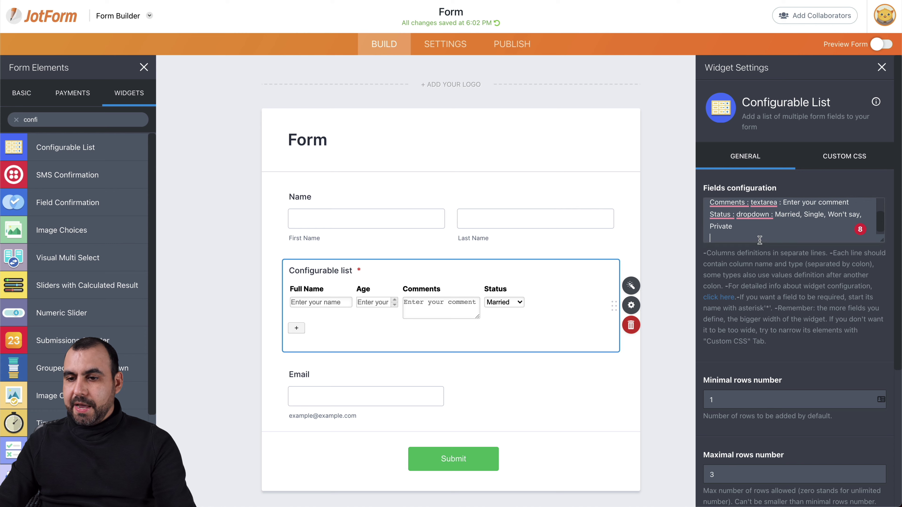
pyautogui.press('super+v')
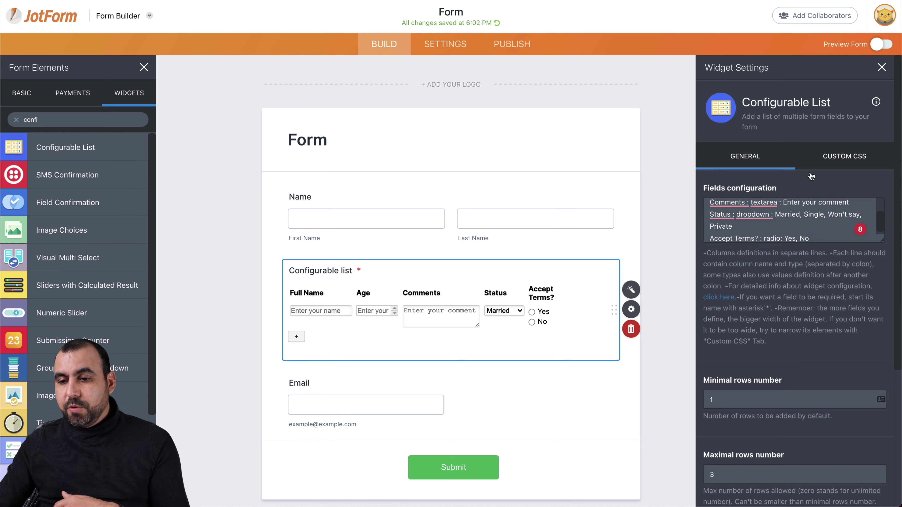
# Delete the Comments, Status and Accept Terms? lines from the fields configuration.
pyautogui.scroll(1, 816, 236)
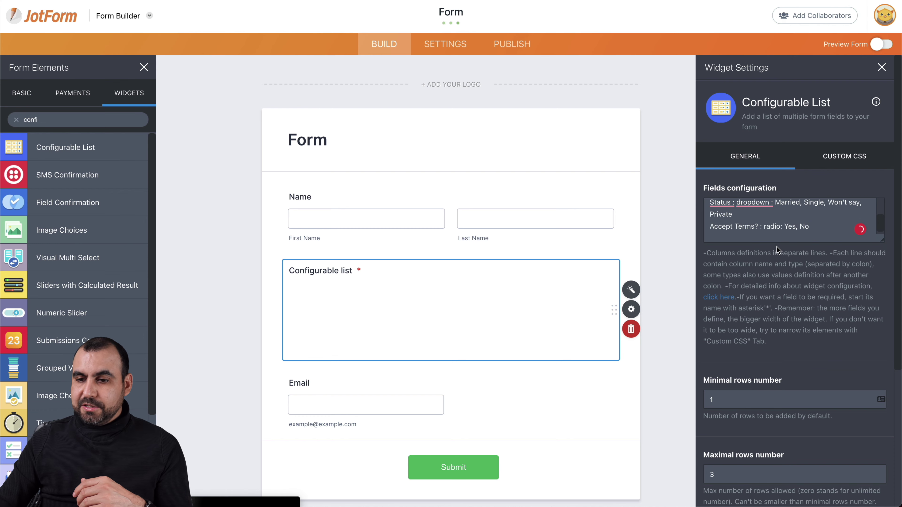
pyautogui.scroll(-2, 811, 237)
pyautogui.moveTo(811, 235); pyautogui.dragTo(705, 233)
pyautogui.press('BackSpace')
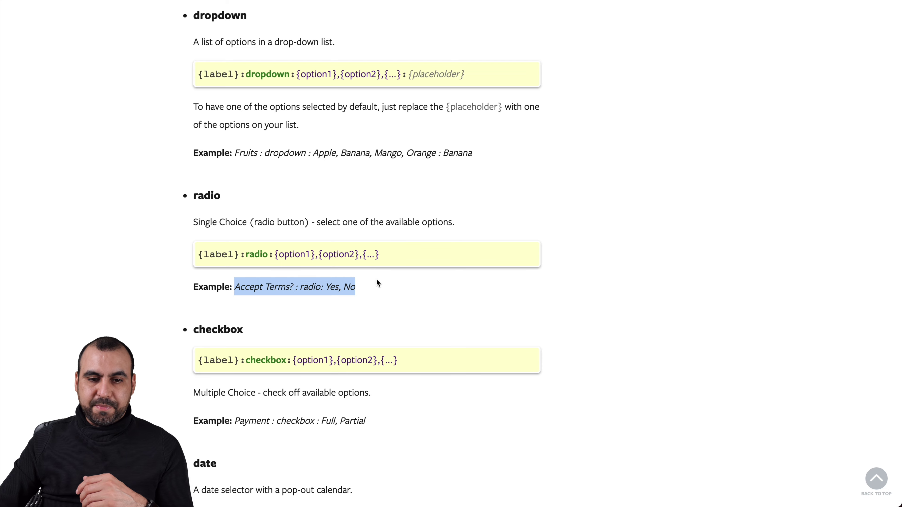
# Add the guide's checkbox example, "Payment : checkbox : Full, Partial", as a line below the Age field.
pyautogui.scroll(-3, 376, 282)
pyautogui.moveTo(236, 253); pyautogui.dragTo(378, 253)
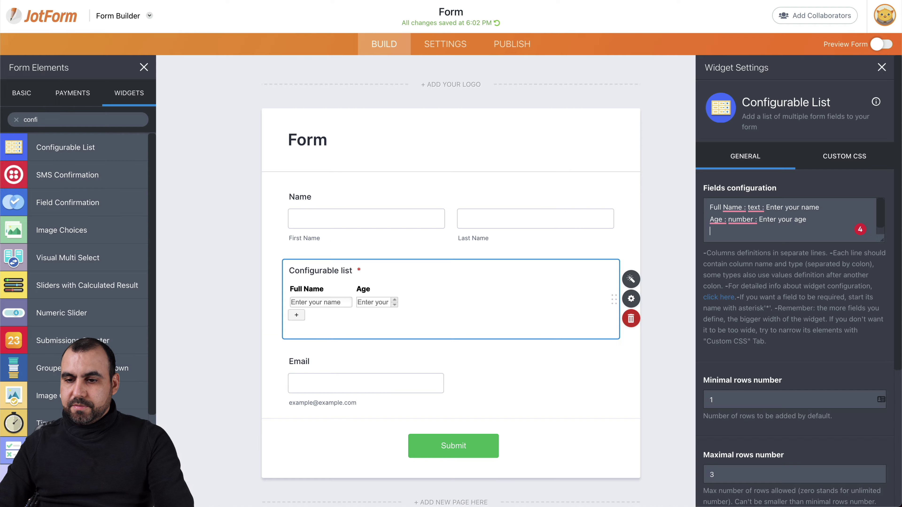
pyautogui.hotkey('ctrl', 'v')
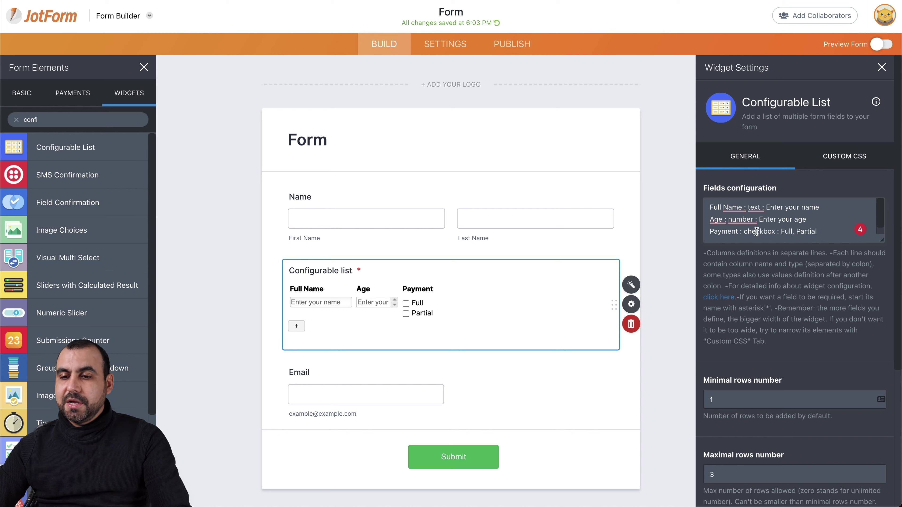
# Add the guide's date example, "Date of Arrival : date : m/d/y : 2014-2020", as a line below the Payment field.
pyautogui.click(819, 231)
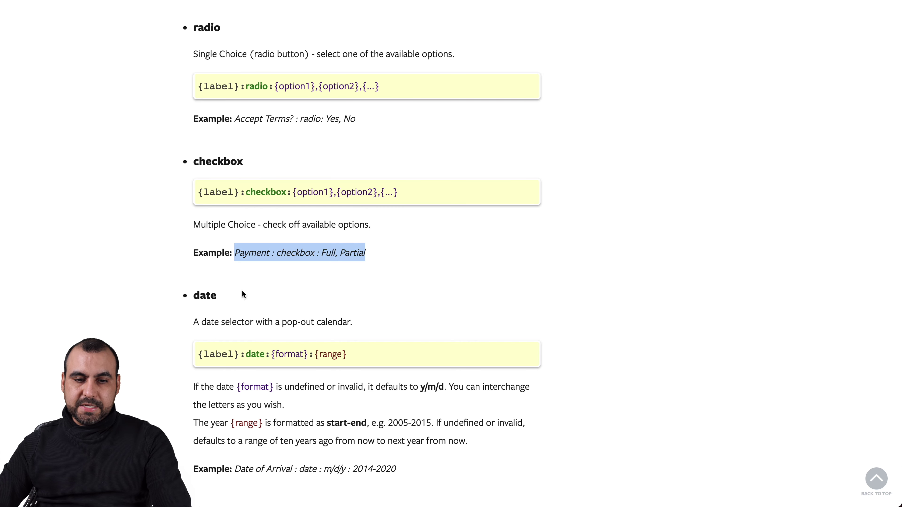
pyautogui.scroll(-3, 242, 294)
pyautogui.moveTo(407, 375); pyautogui.dragTo(234, 372)
pyautogui.press('super+c')
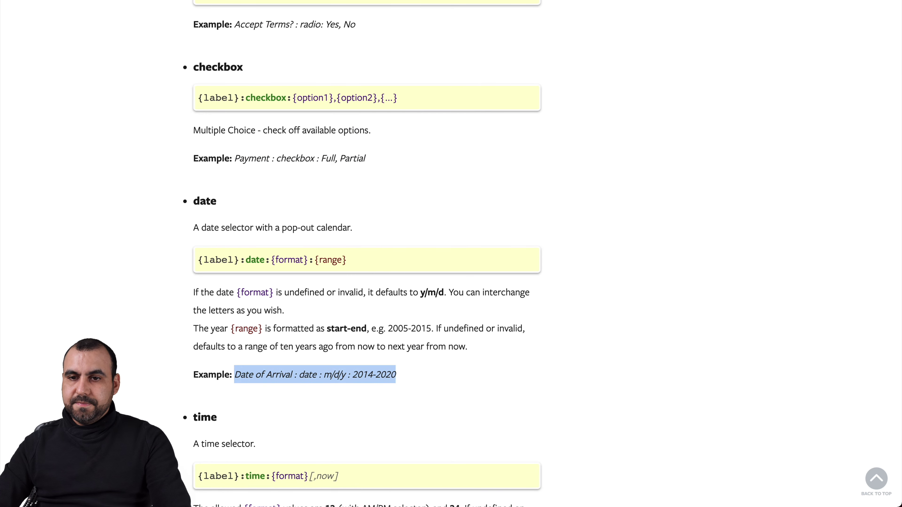
pyautogui.press('super+Tab')
pyautogui.press('super+v')
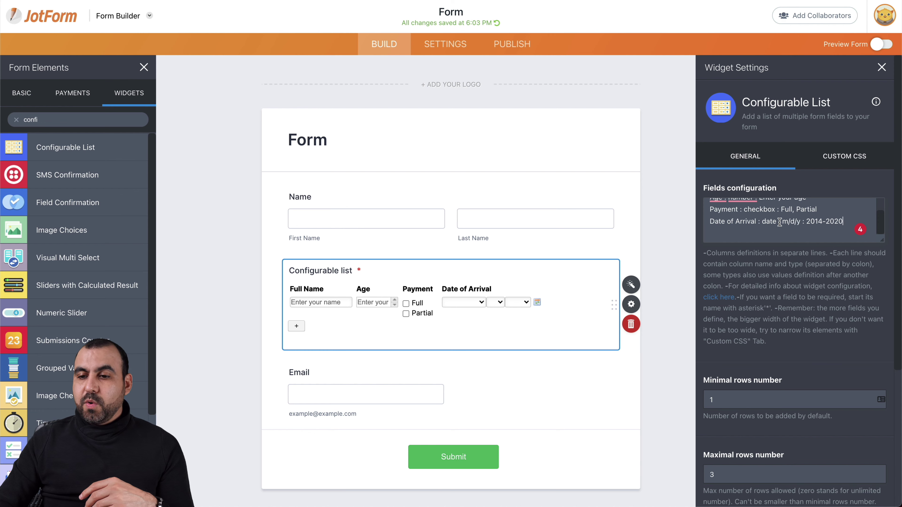
# Set the Date of Arrival field's year range to 2018-2022.
pyautogui.click(795, 232)
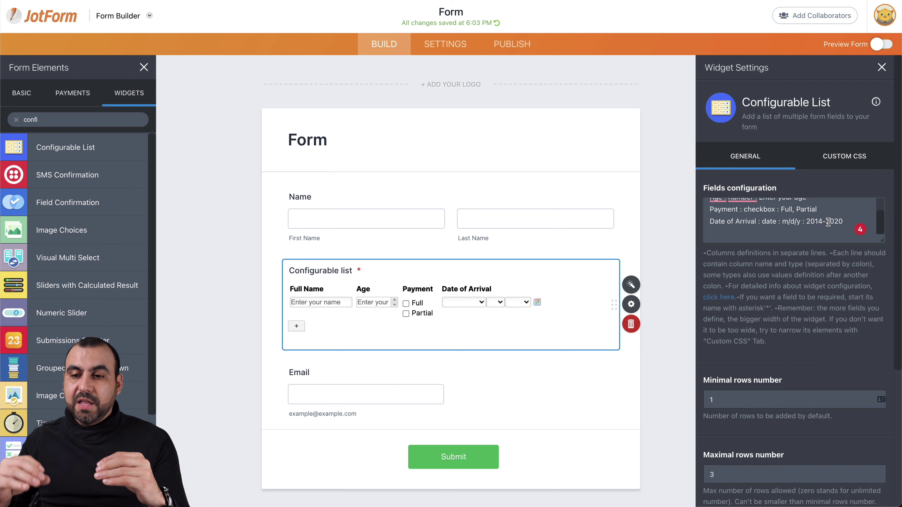
pyautogui.click(842, 222)
pyautogui.press('BackSpace')
pyautogui.write('2')
pyautogui.press('Left')
pyautogui.press('Left')
pyautogui.press('Left')
pyautogui.press('Left')
pyautogui.press('Left')
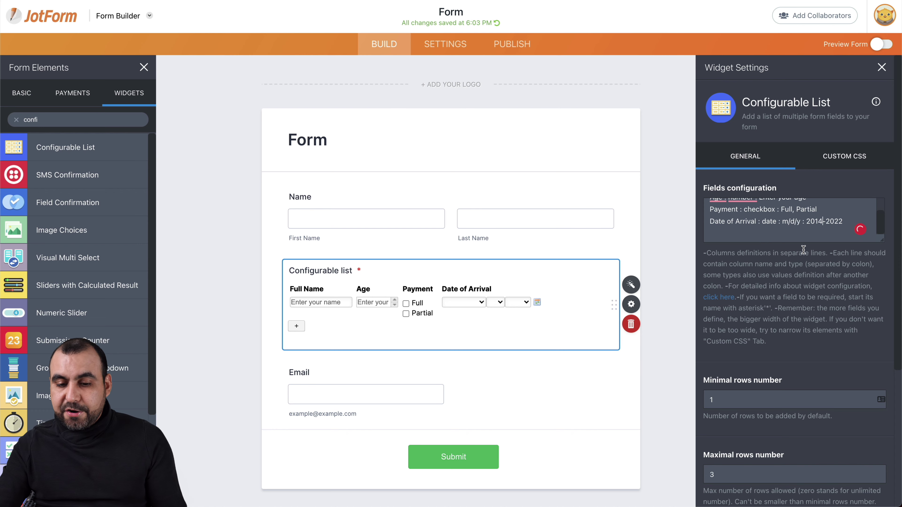
pyautogui.press('BackSpace')
pyautogui.write('8')
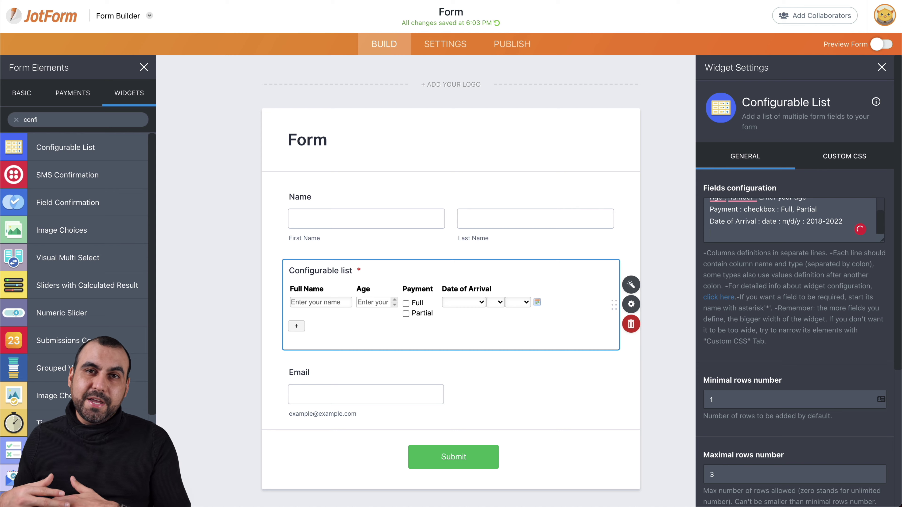
# Add the guide's time example, "Arrival Time: time : 12, now", as a line at the end of the fields configuration.
pyautogui.press('Down')
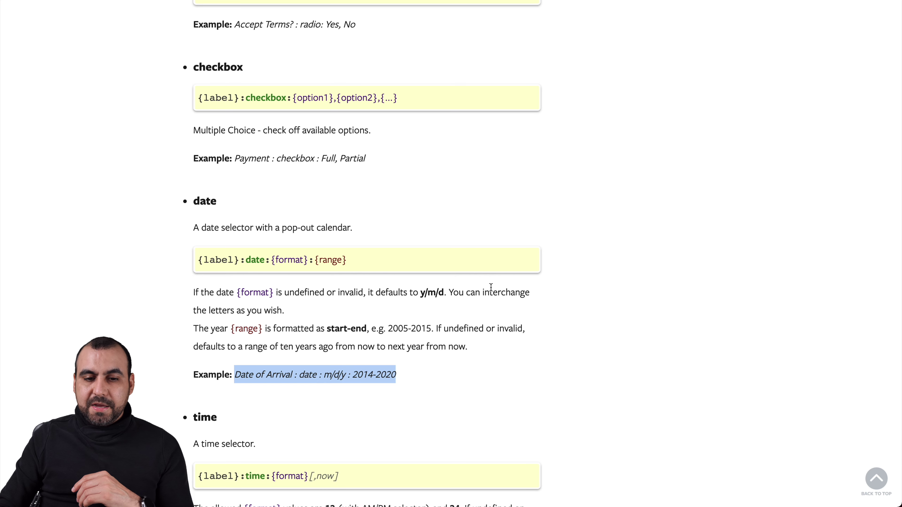
pyautogui.scroll(-5, 489, 286)
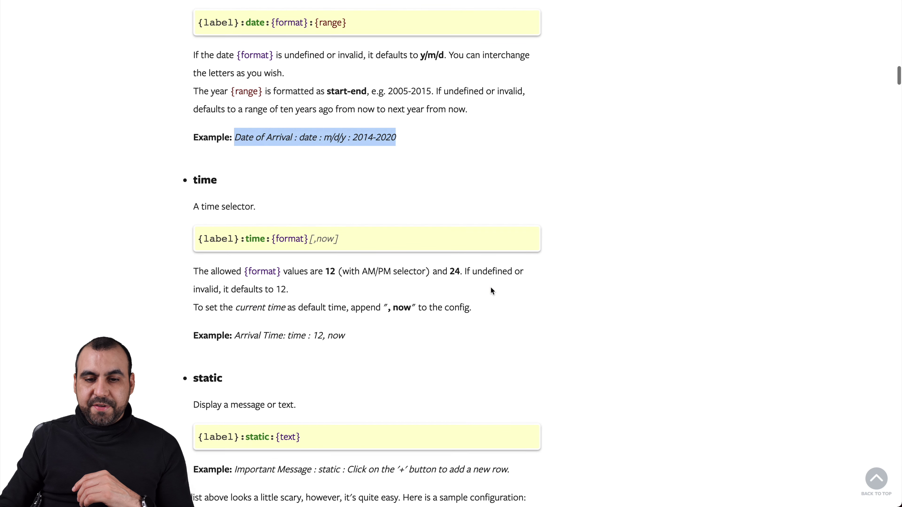
pyautogui.moveTo(346, 314); pyautogui.dragTo(234, 314)
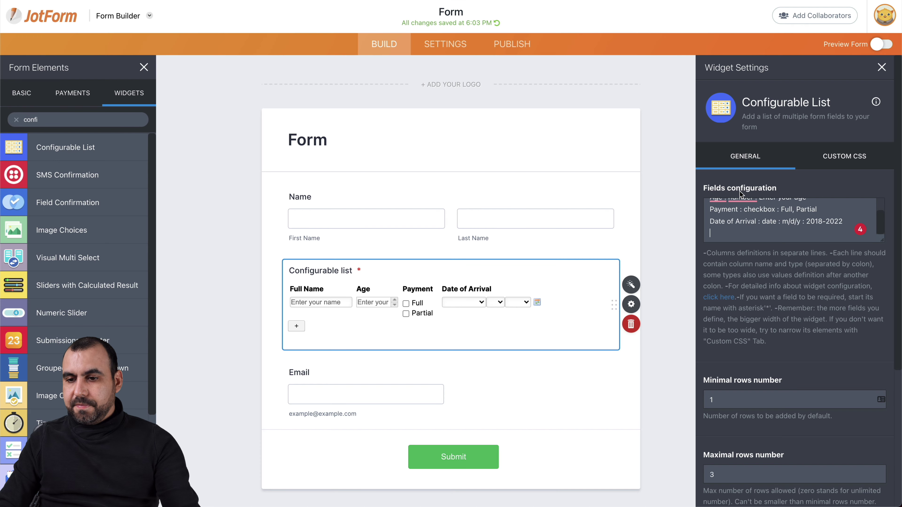
pyautogui.write('Arrival Time: time : 12, now')
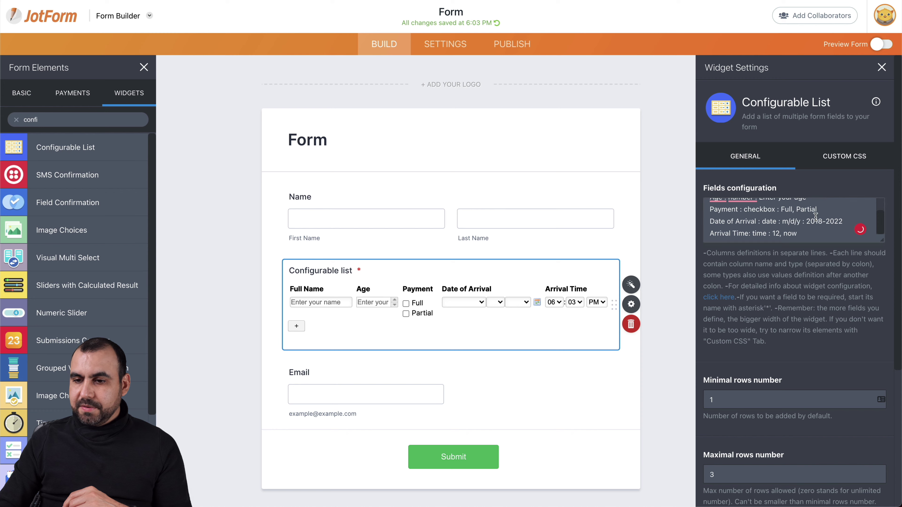
# Delete the Payment and Date of Arrival lines so that Arrival Time directly follows Age.
pyautogui.moveTo(845, 221); pyautogui.dragTo(704, 211)
pyautogui.press('BackSpace')
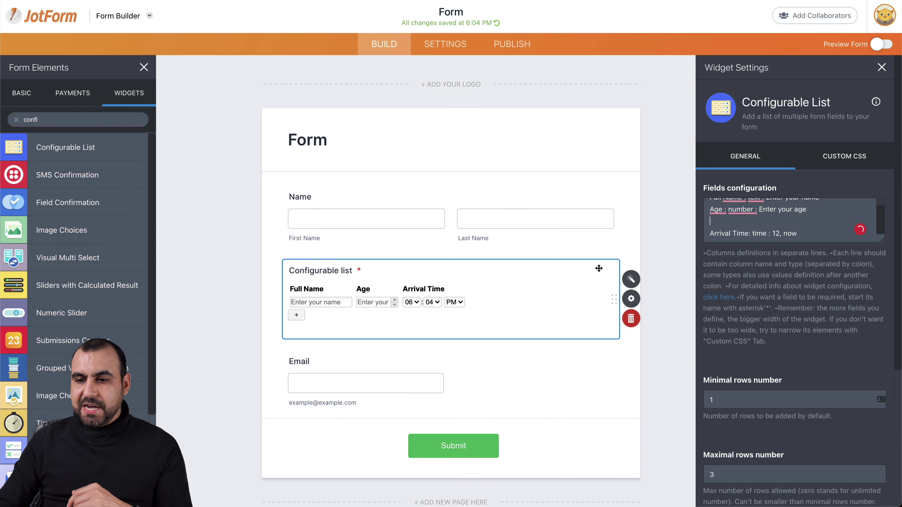
pyautogui.press('BackSpace')
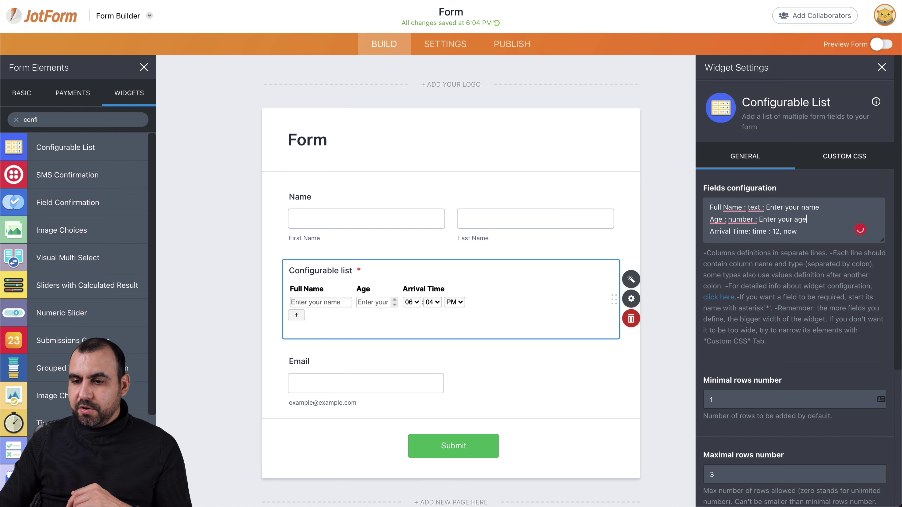
# Add the guide's static example, "Important Message : static : Click on the '+' button to add a new row.", below Arrival Time.
pyautogui.click(797, 232)
pyautogui.press('Return')
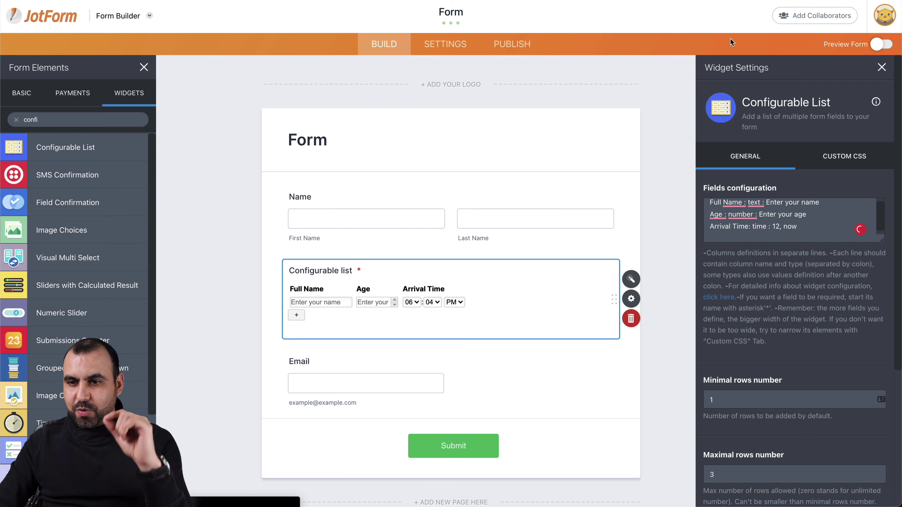
pyautogui.hotkey('ctrl', 'Tab')
pyautogui.scroll(-4, 468, 248)
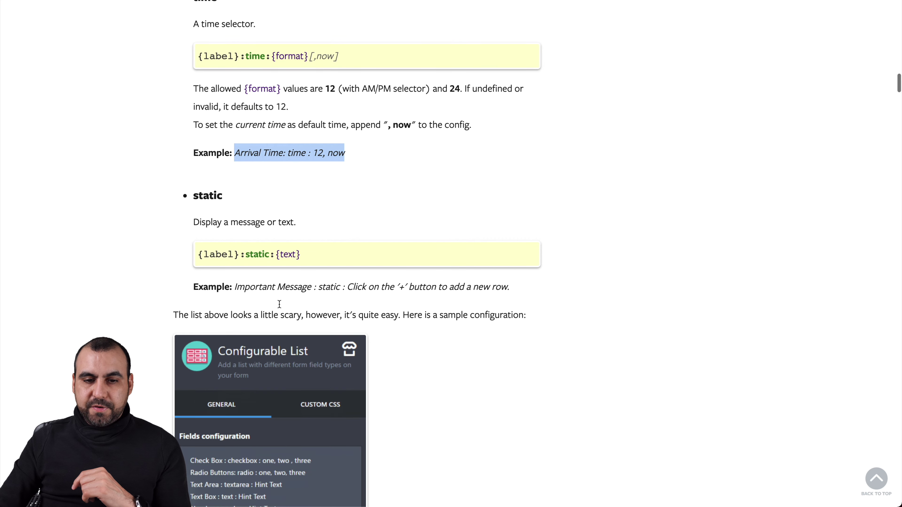
pyautogui.moveTo(235, 287)
pyautogui.mouseDown()
pyautogui.moveTo(508, 287)
pyautogui.moveTo(233, 286)
pyautogui.mouseUp()
pyautogui.hotkey('ctrl', 'c')
pyautogui.click(505, 288)
pyautogui.hotkey('ctrl', 'Tab')
pyautogui.press('Return')
pyautogui.hotkey('ctrl', 'v')
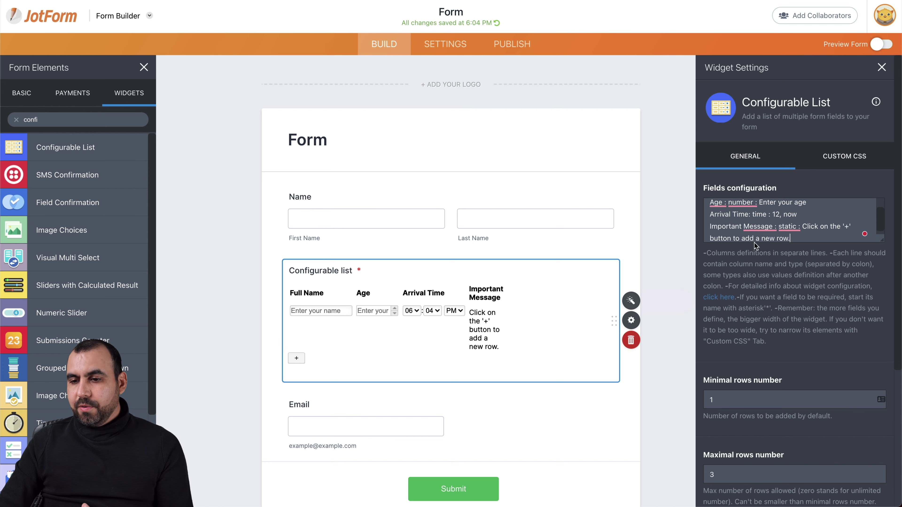
pyautogui.moveTo(800, 226)
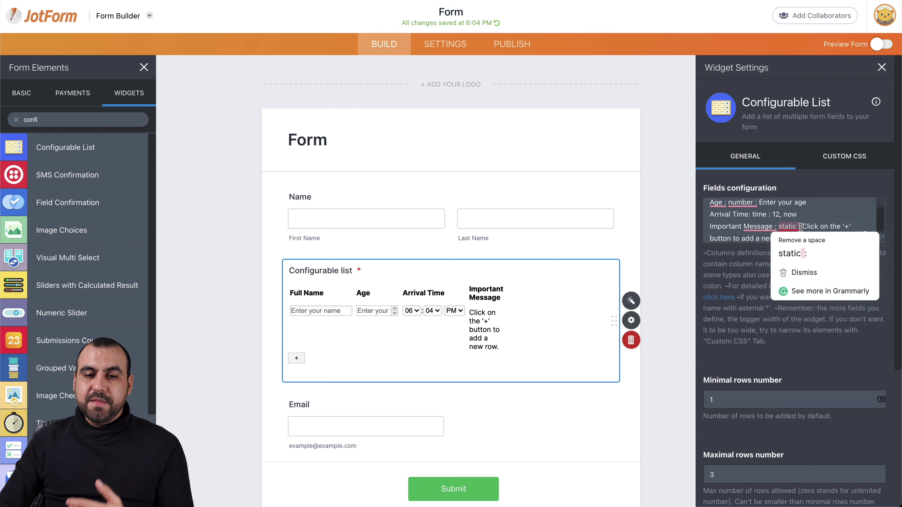
pyautogui.click(779, 226)
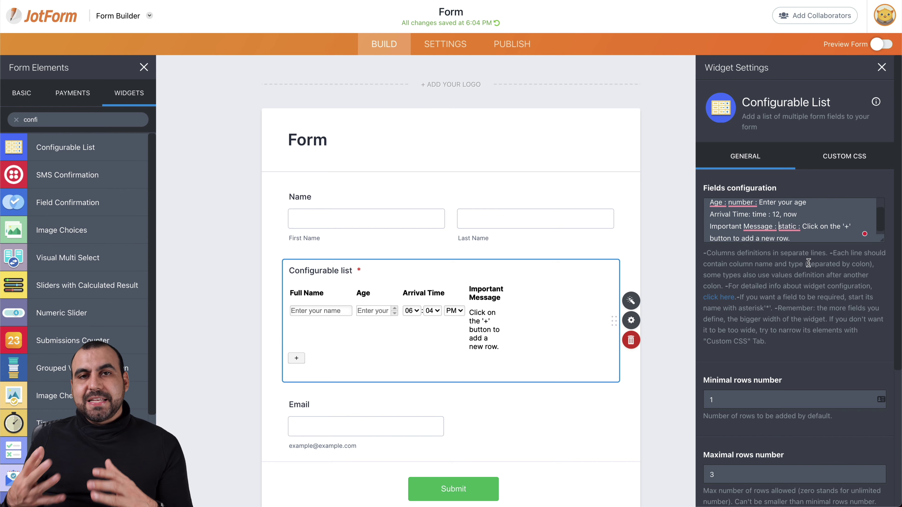